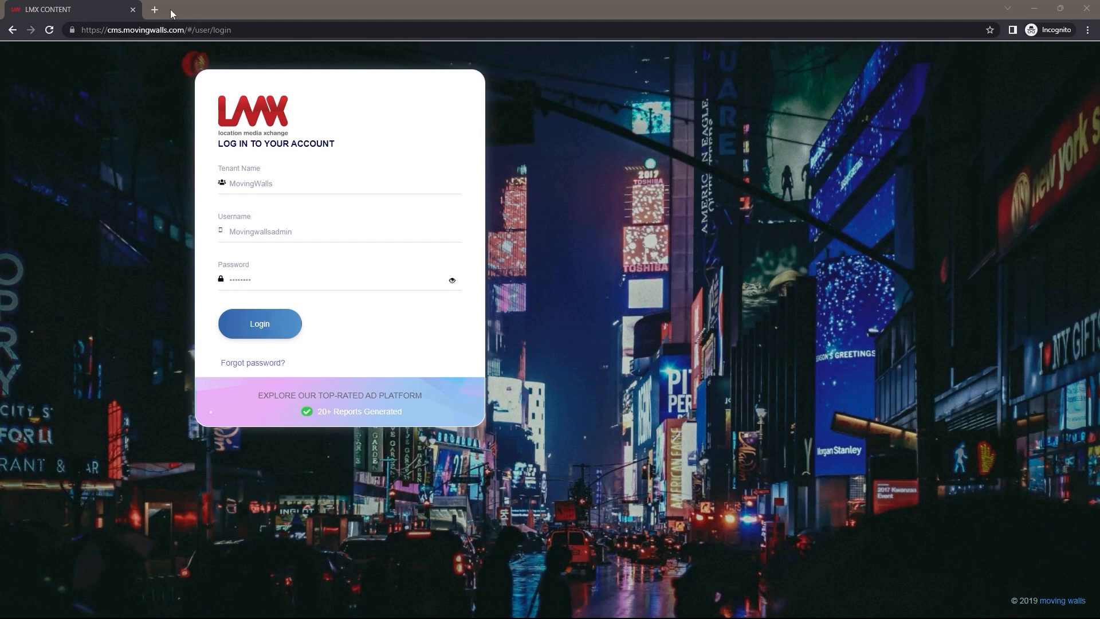
Open the release notes from the dashboard's release information and look through the document.
click(220, 28)
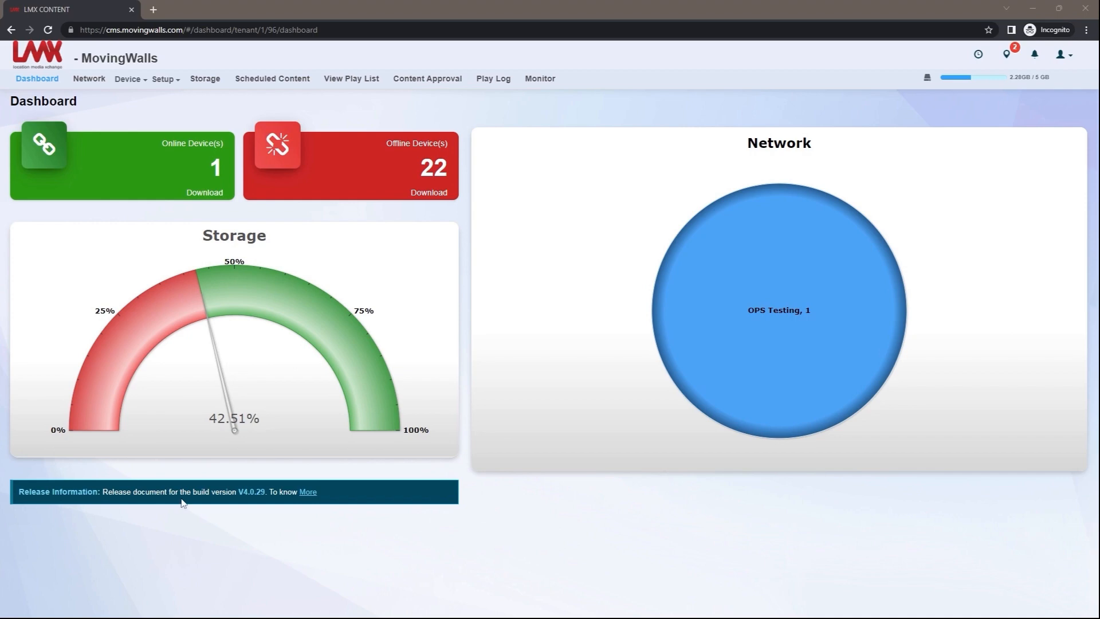
click(310, 493)
scroll(366, 472, down, 12)
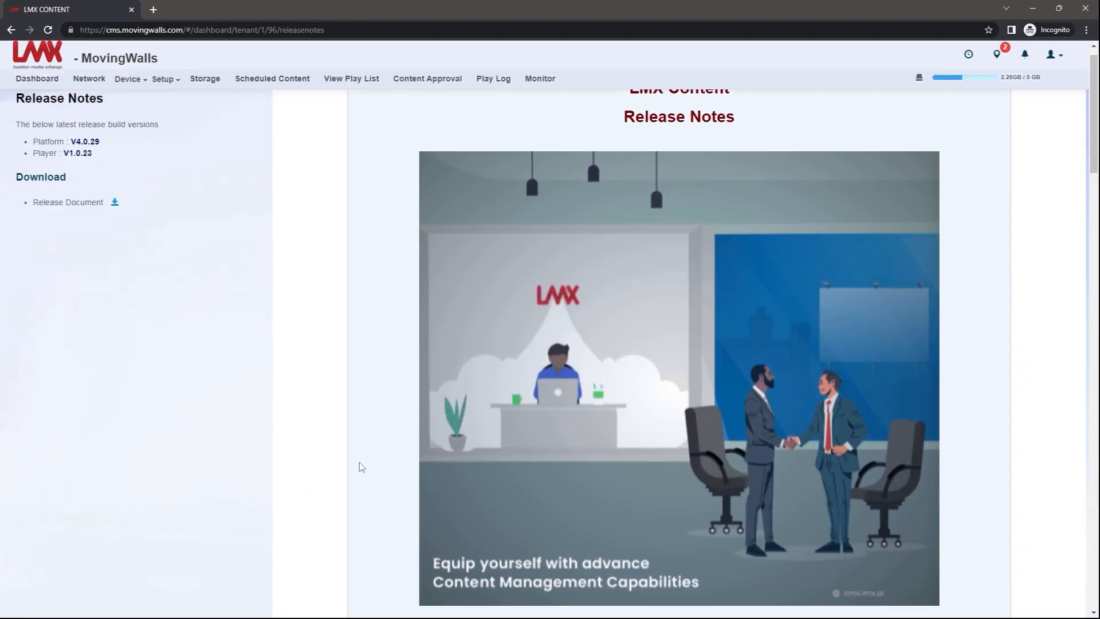
scroll(384, 473, down, 3)
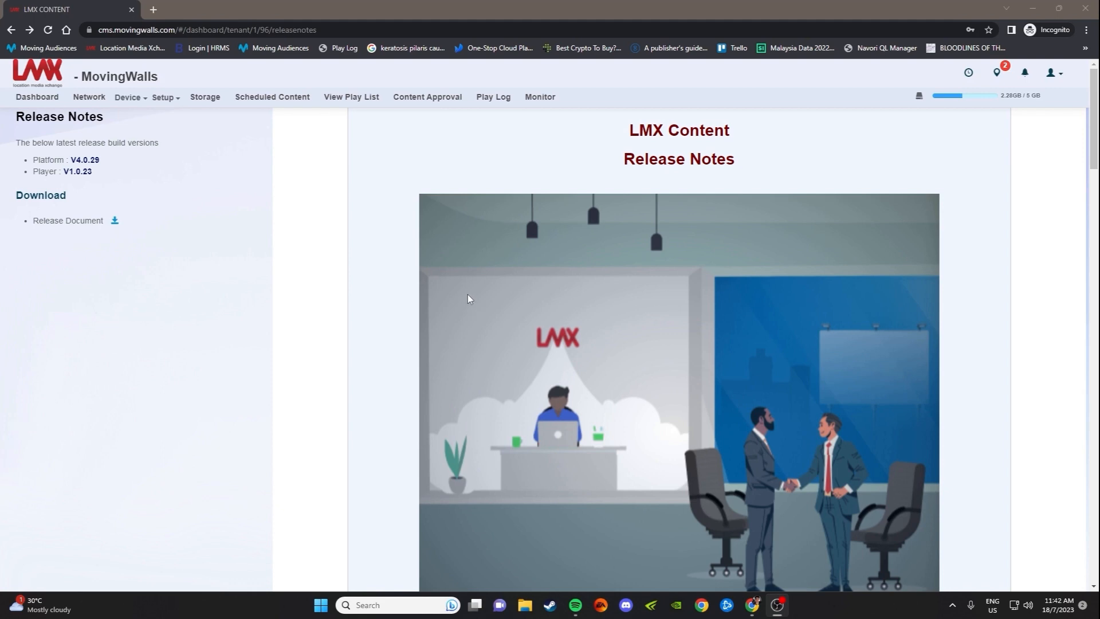
Open the Users setup page and review the user types offered in the new-user form, leaving without adding a user.
click(164, 98)
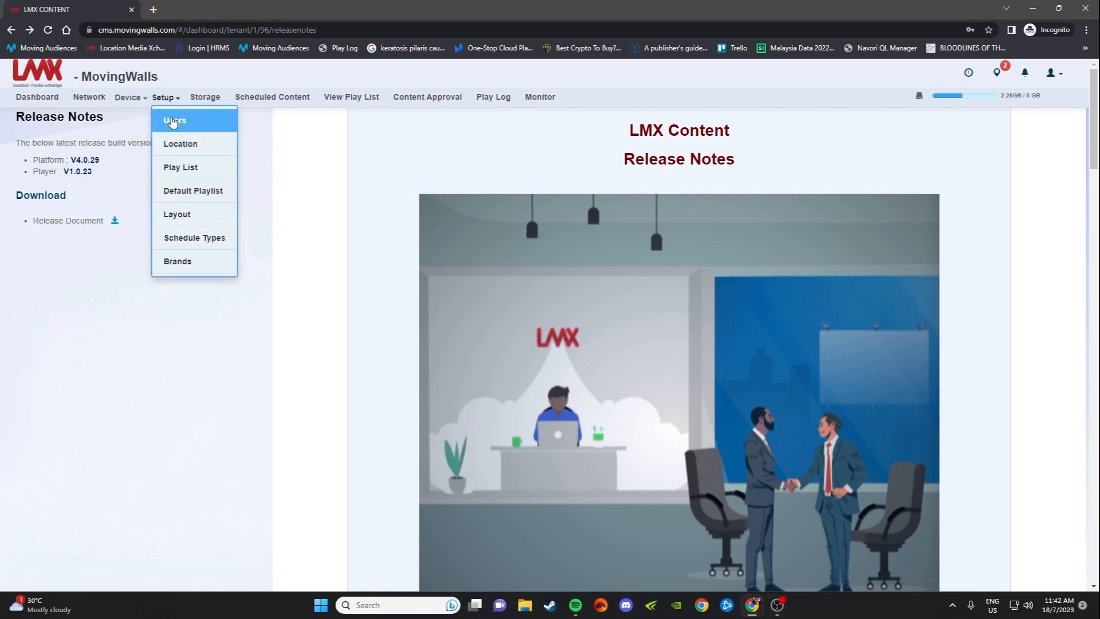
click(172, 121)
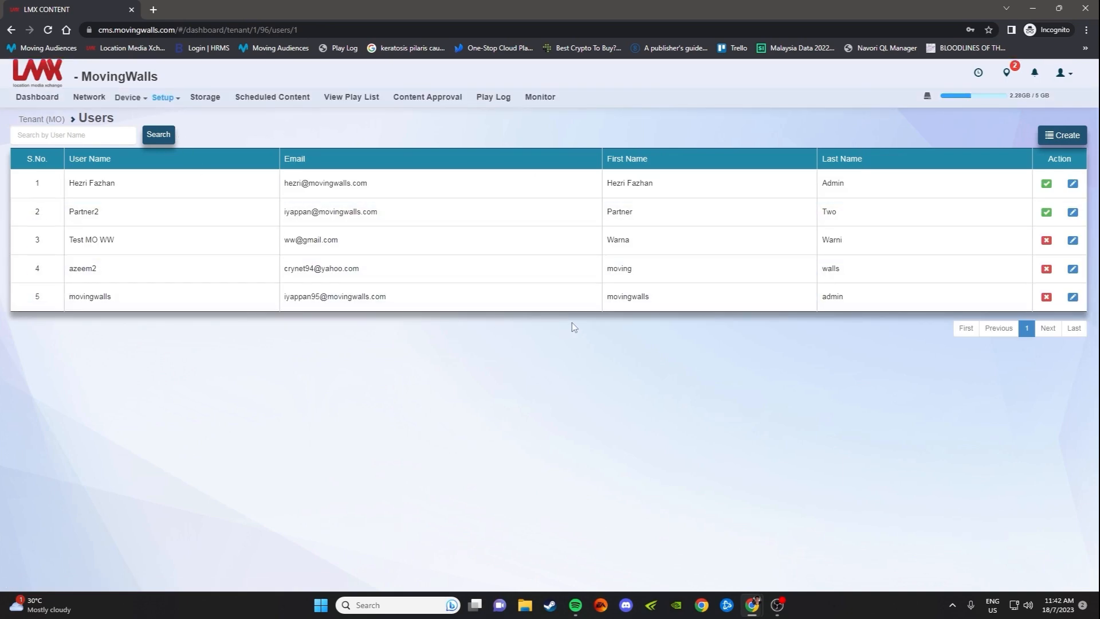
click(1060, 136)
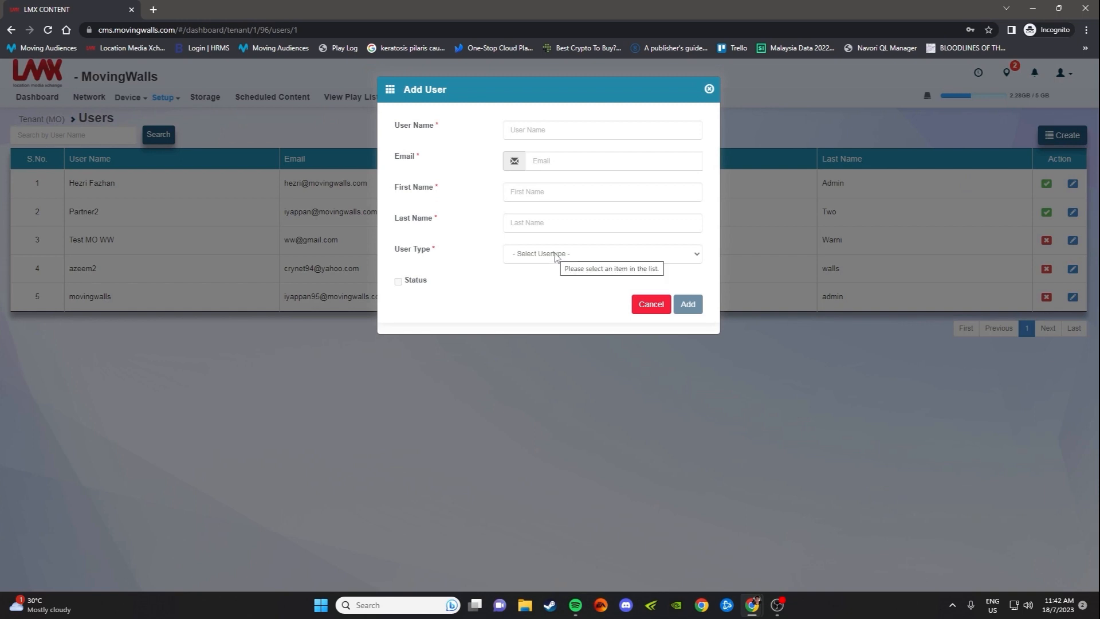
click(555, 255)
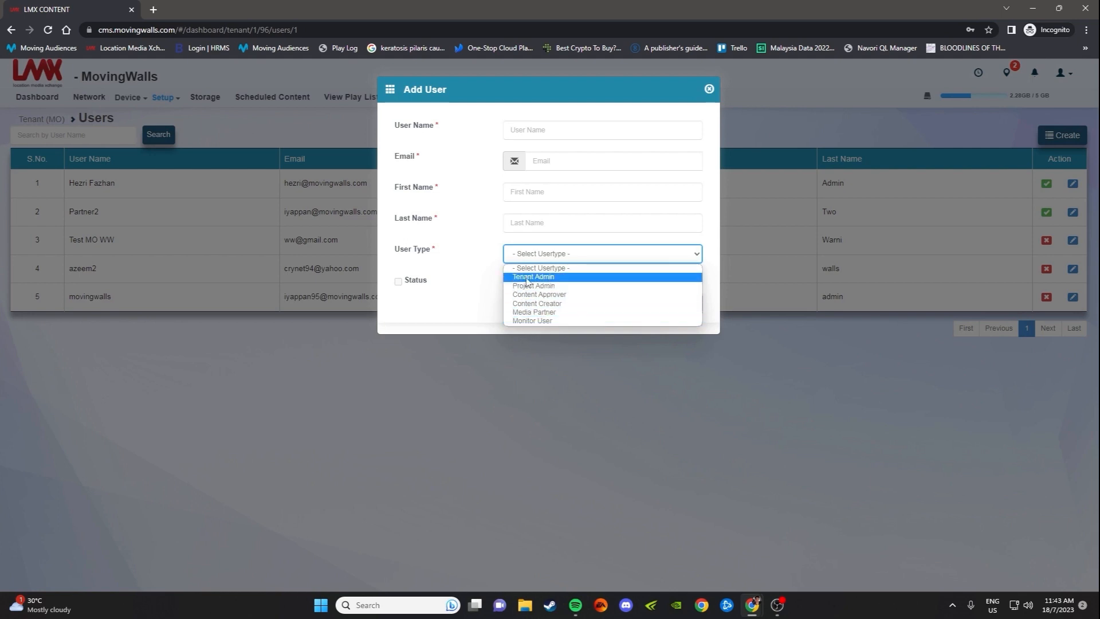
click(487, 288)
click(487, 288)
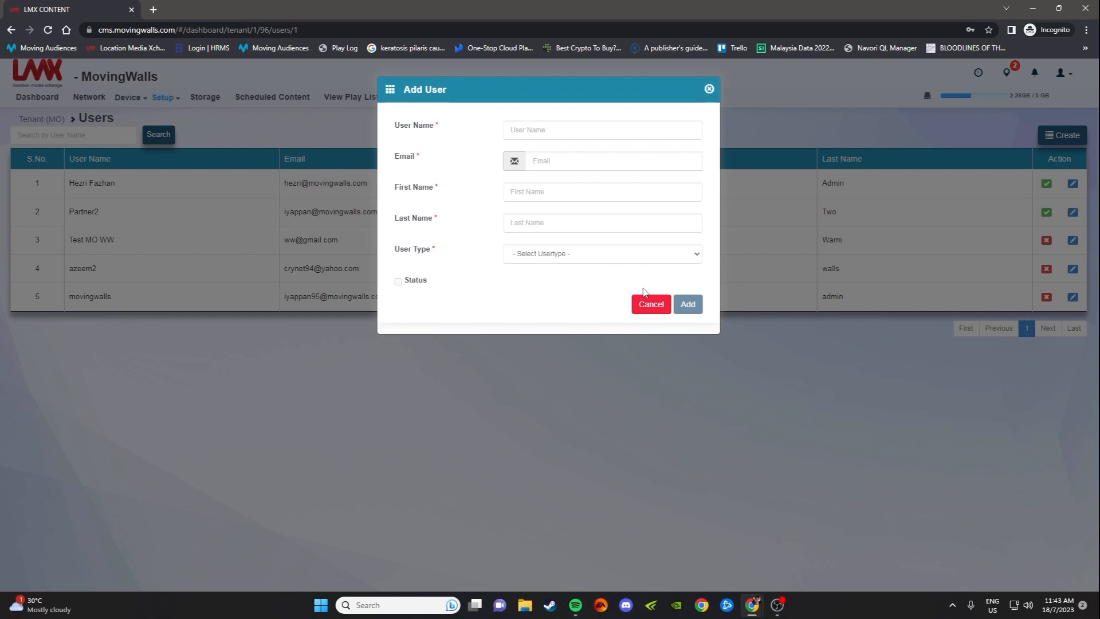
click(644, 305)
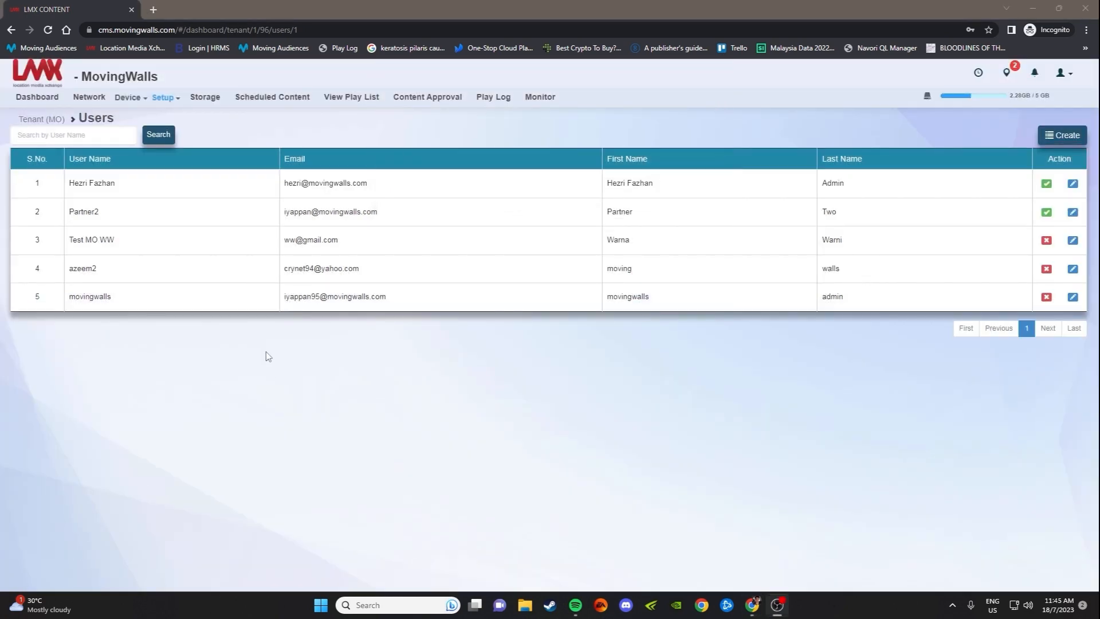
View the Location, Play List and Default Playlist setup pages one after another.
click(176, 102)
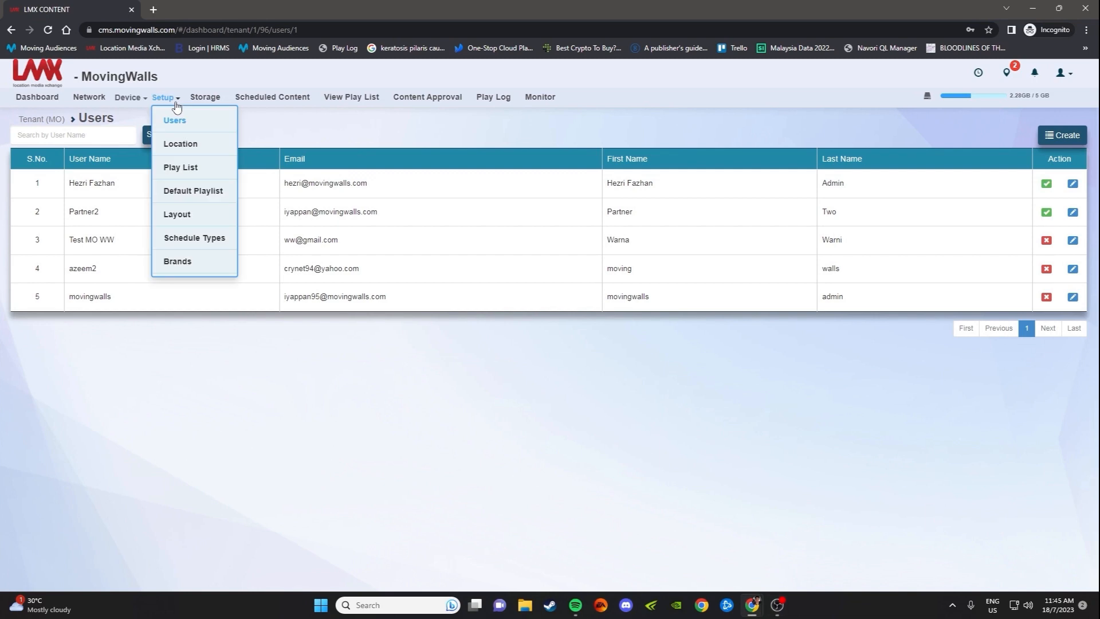
click(185, 150)
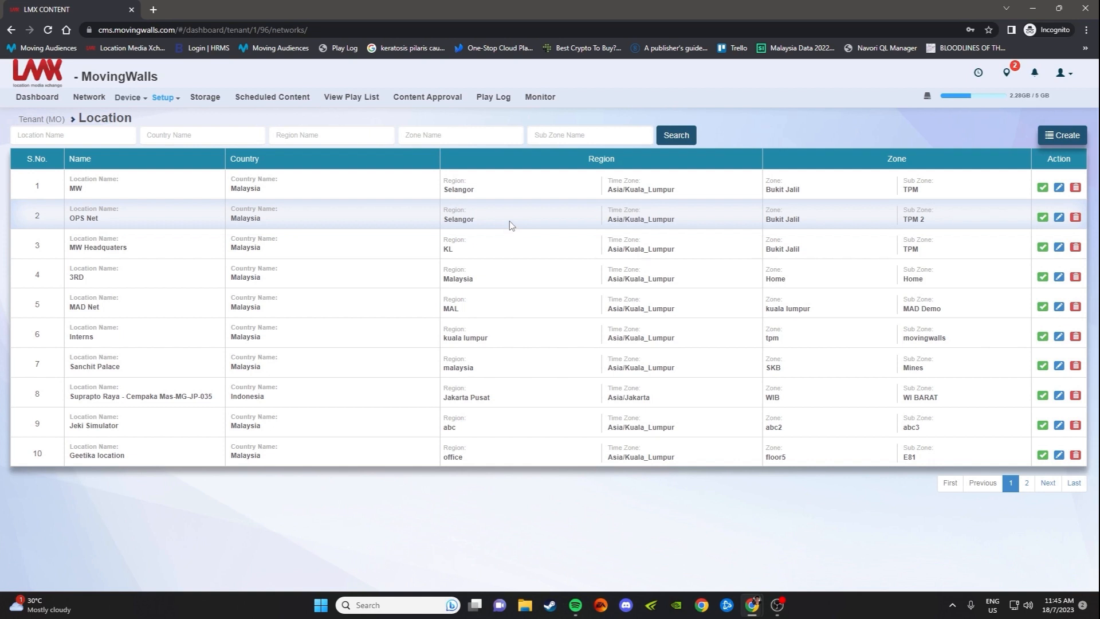
click(163, 97)
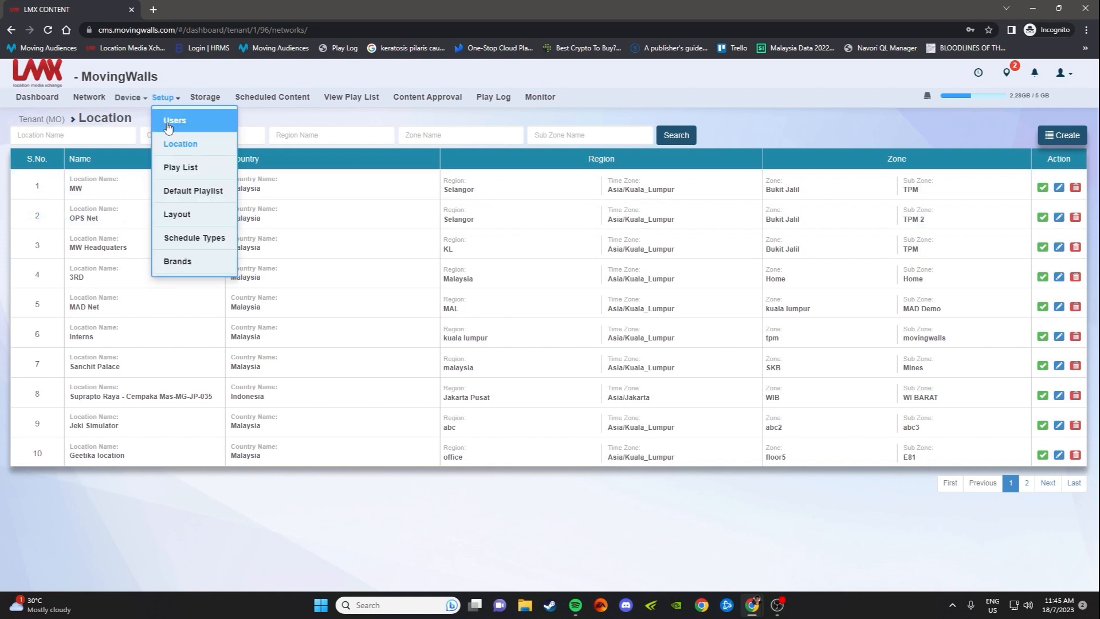
click(179, 171)
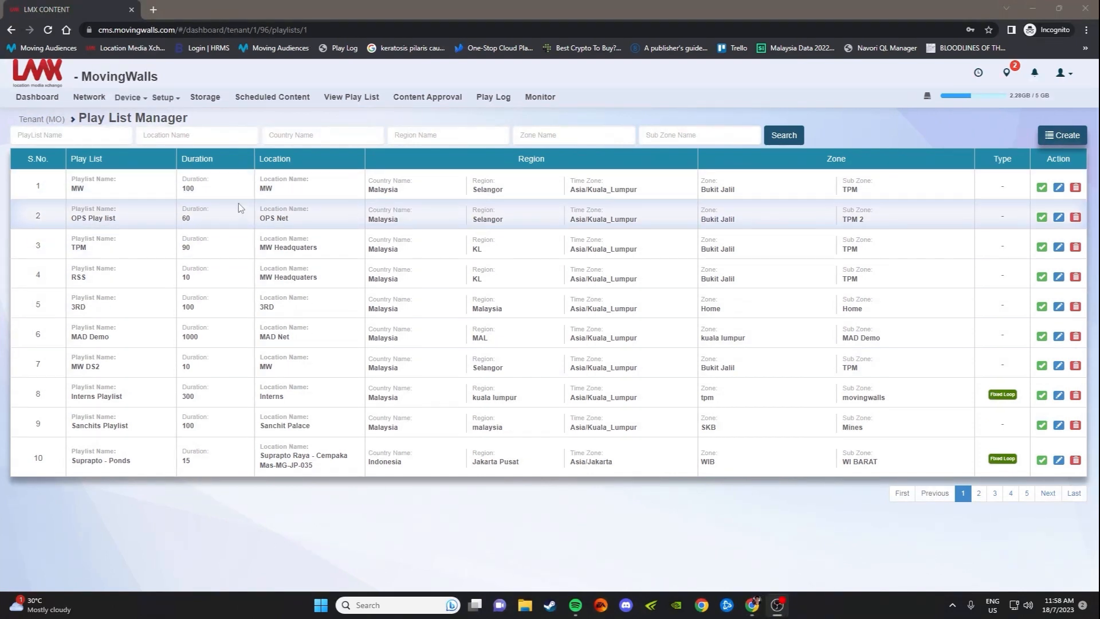
click(172, 99)
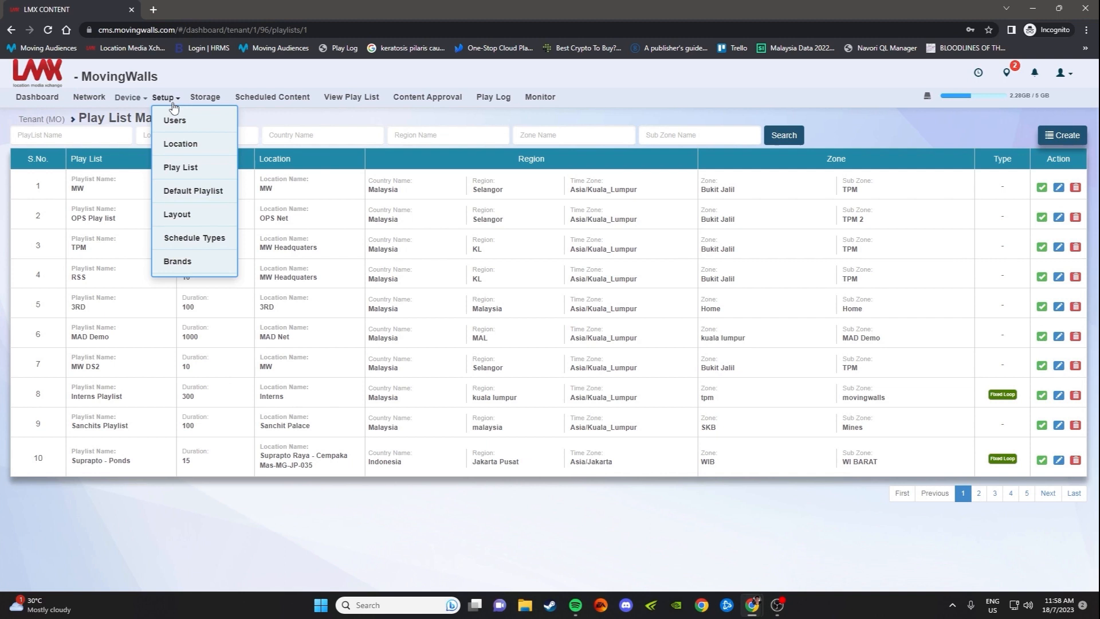
click(189, 189)
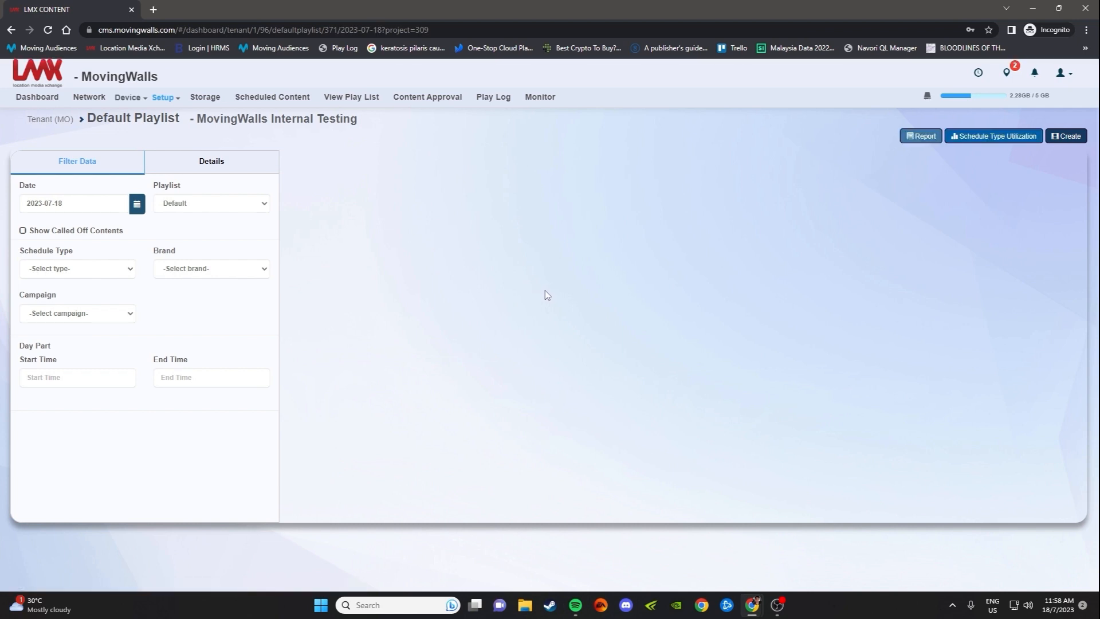
Start a new layout from the Layout setup page and review the list of existing layout presets.
click(177, 98)
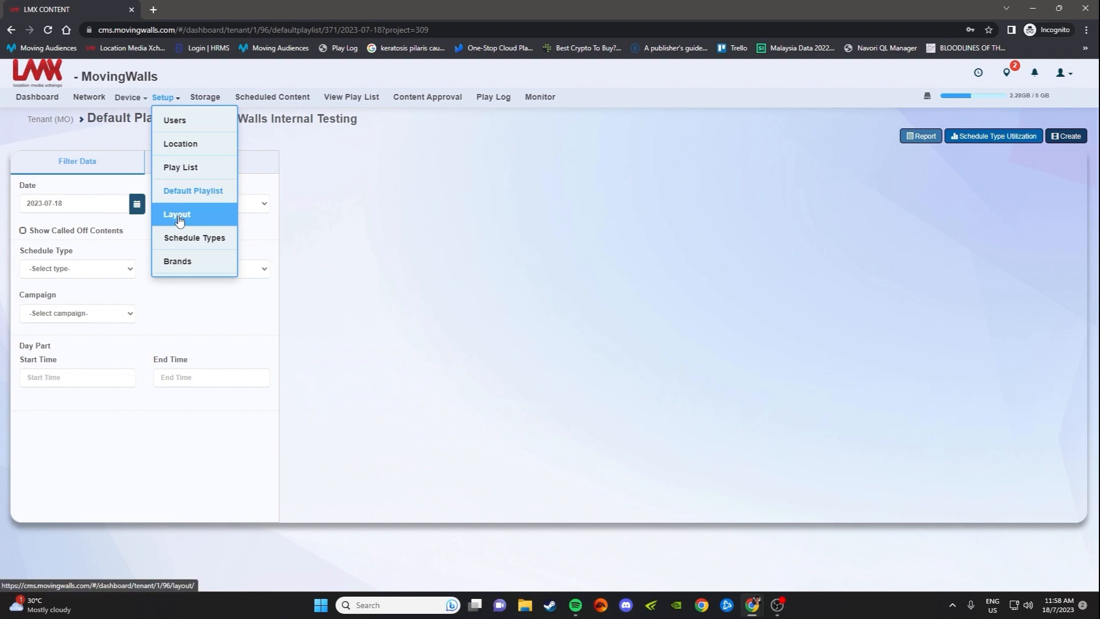
click(178, 214)
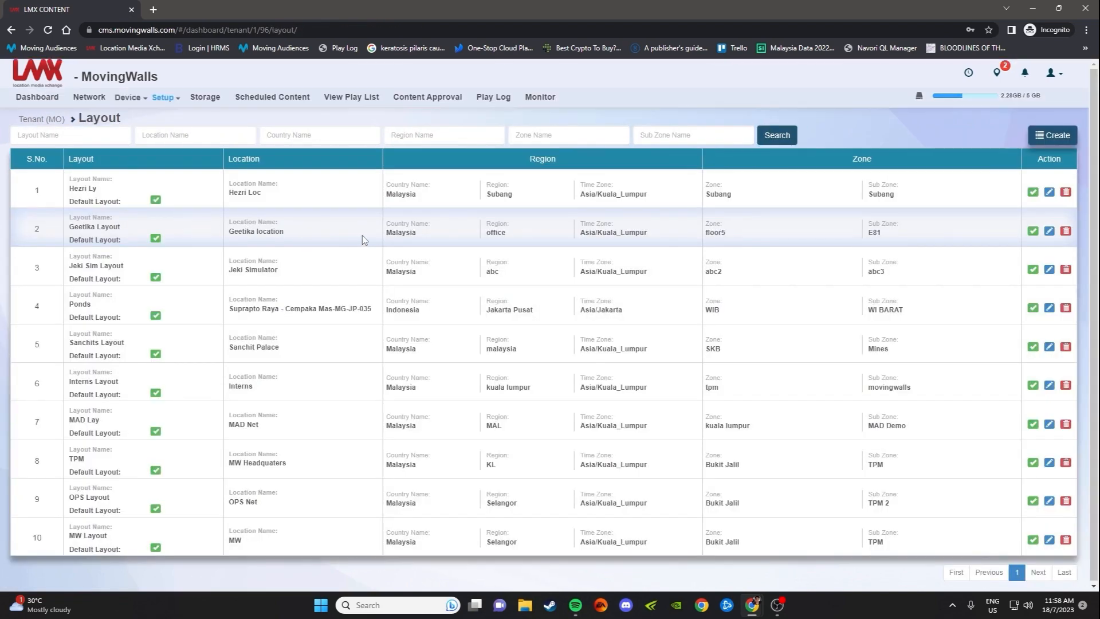
click(1052, 135)
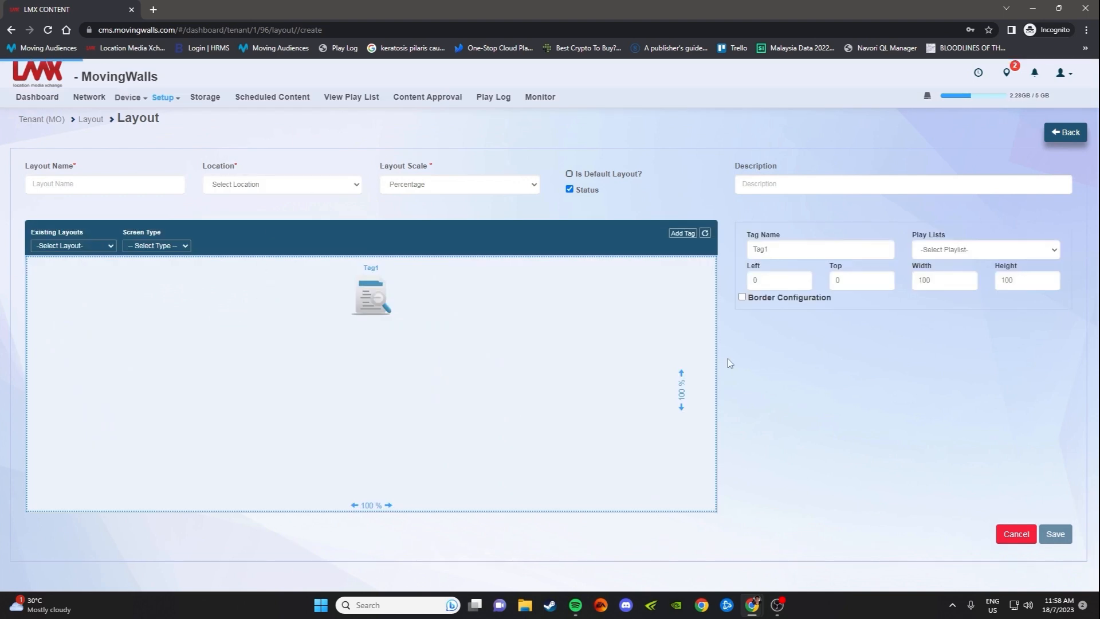
drag(715, 356, 759, 357)
click(92, 246)
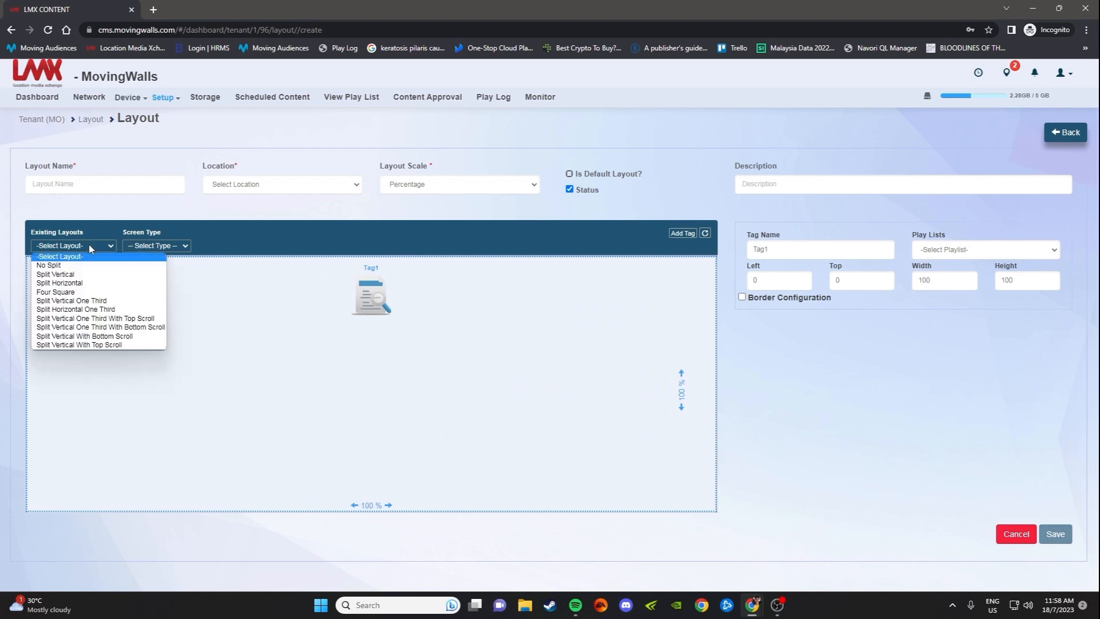
click(681, 233)
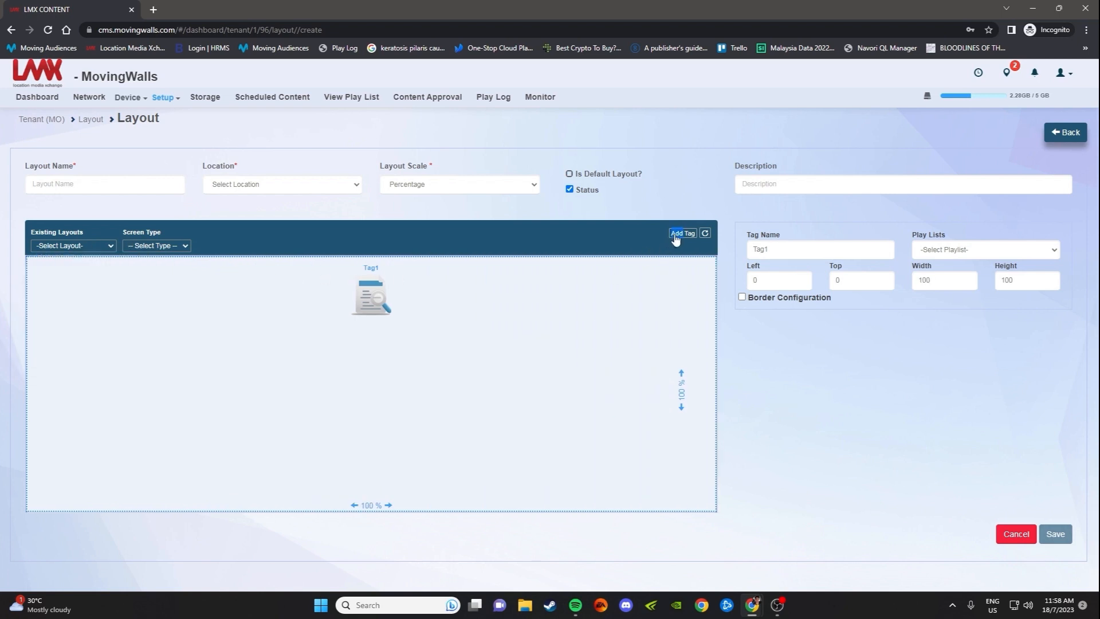
Add two tags to the layout and move the second to the canvas's upper-right corner, at left 70 and top 0.
click(682, 234)
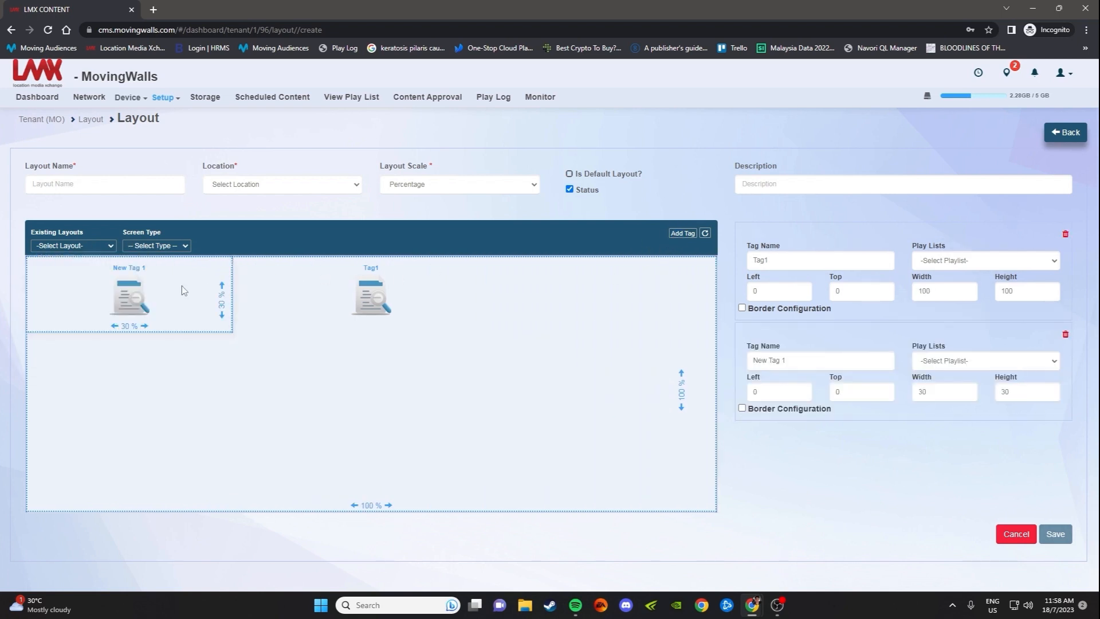
click(681, 233)
drag(140, 269, 623, 270)
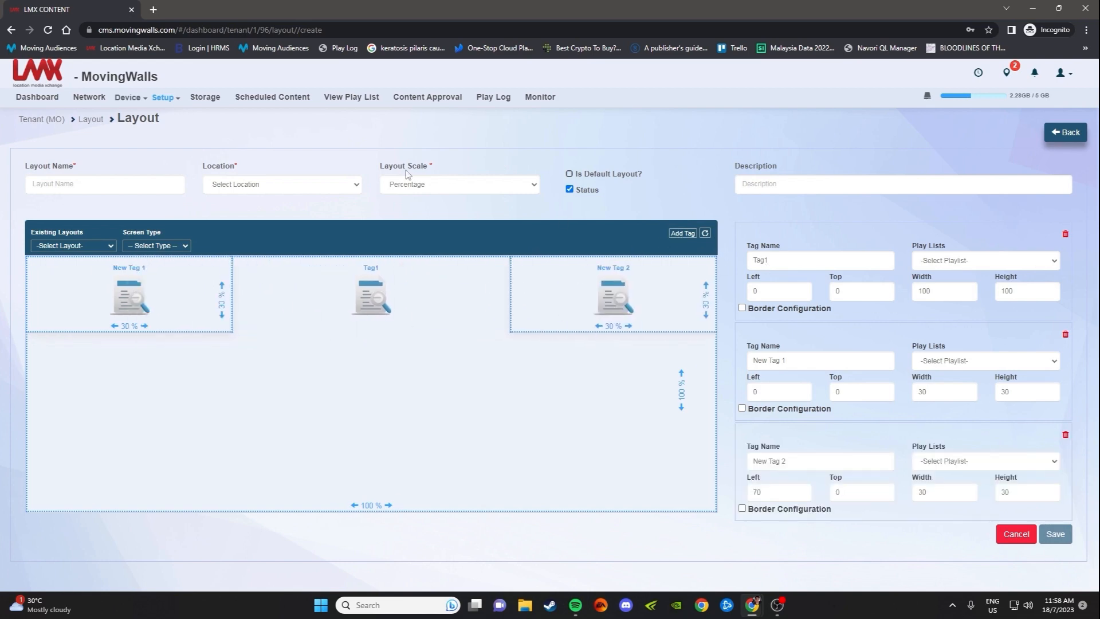
Open the Schedule Types setup page and examine the form for a new type, closing it without adding one.
click(162, 99)
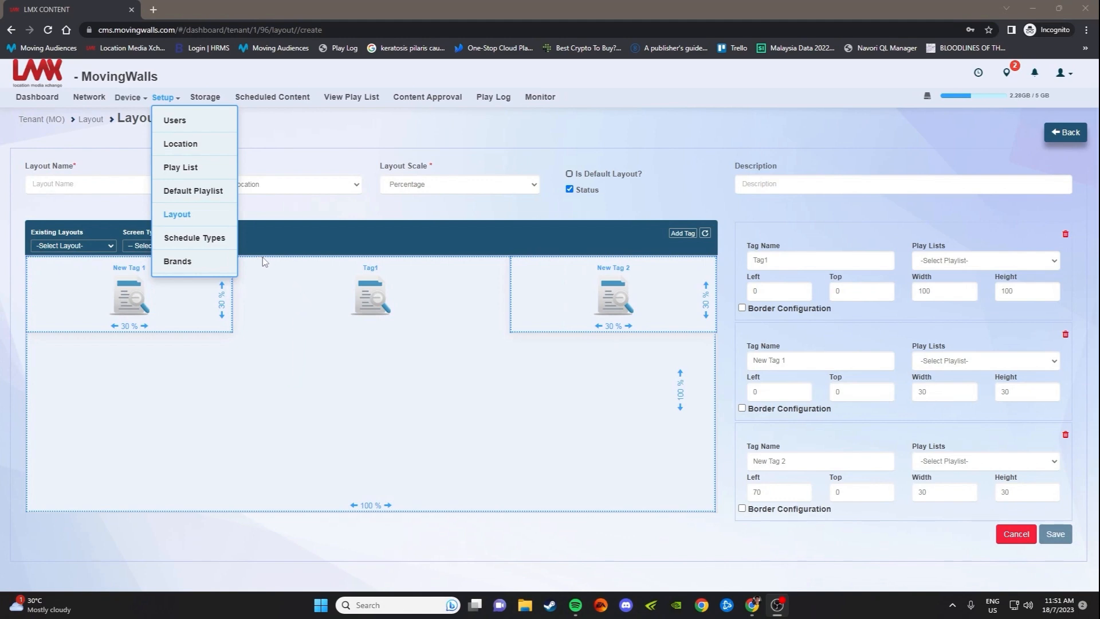
click(218, 238)
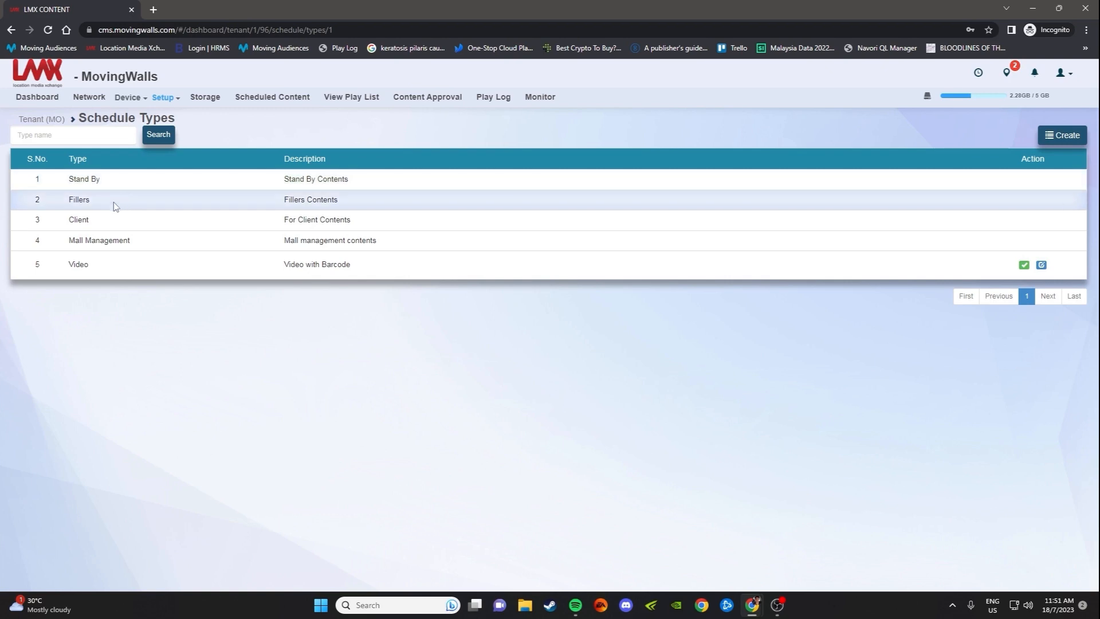
click(1063, 136)
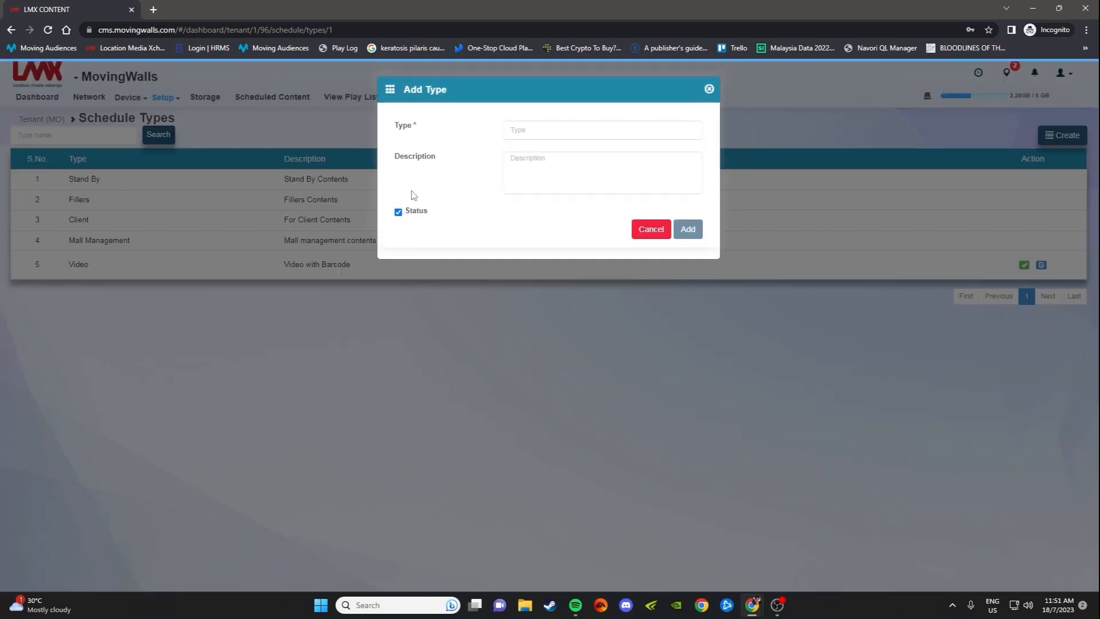
click(709, 90)
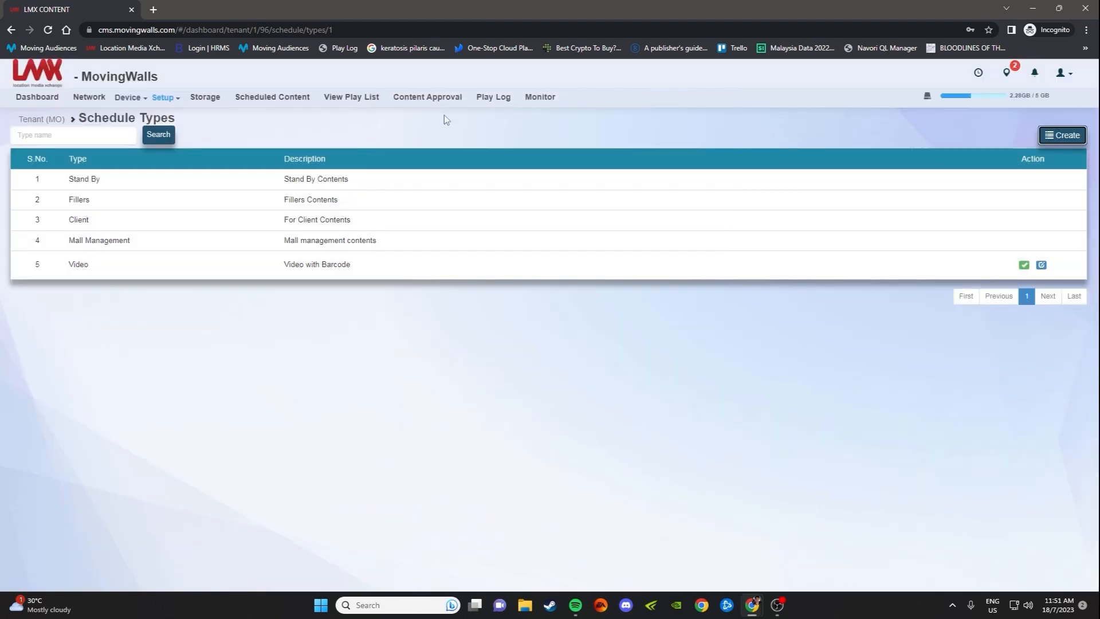
Open the Brands setup page and examine the form for a new brand, cancelling without adding one.
click(164, 97)
click(182, 263)
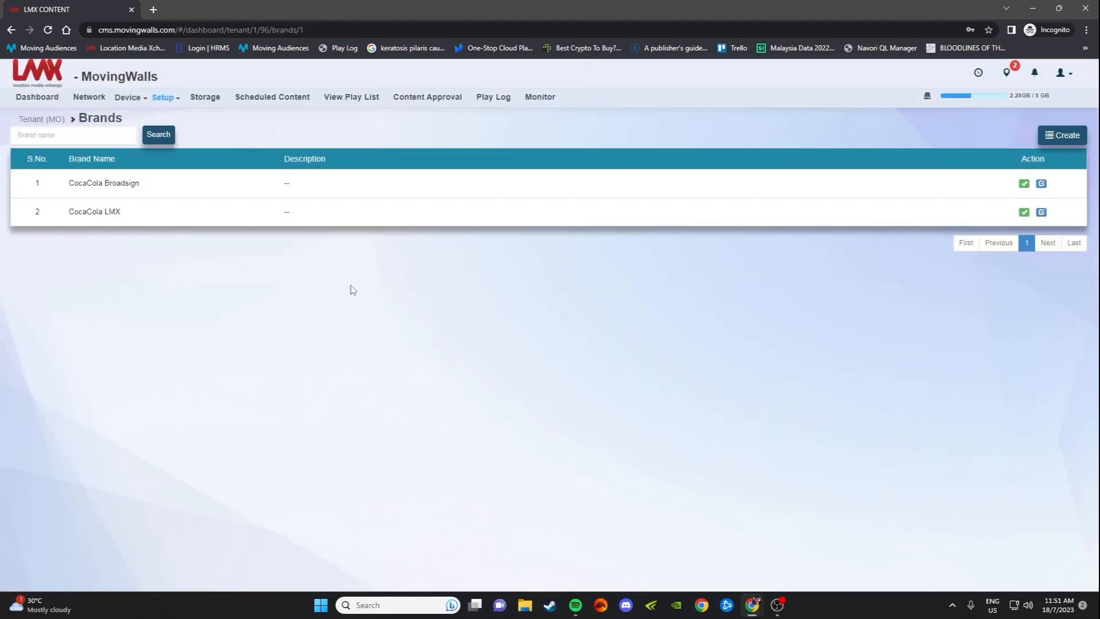
click(1047, 142)
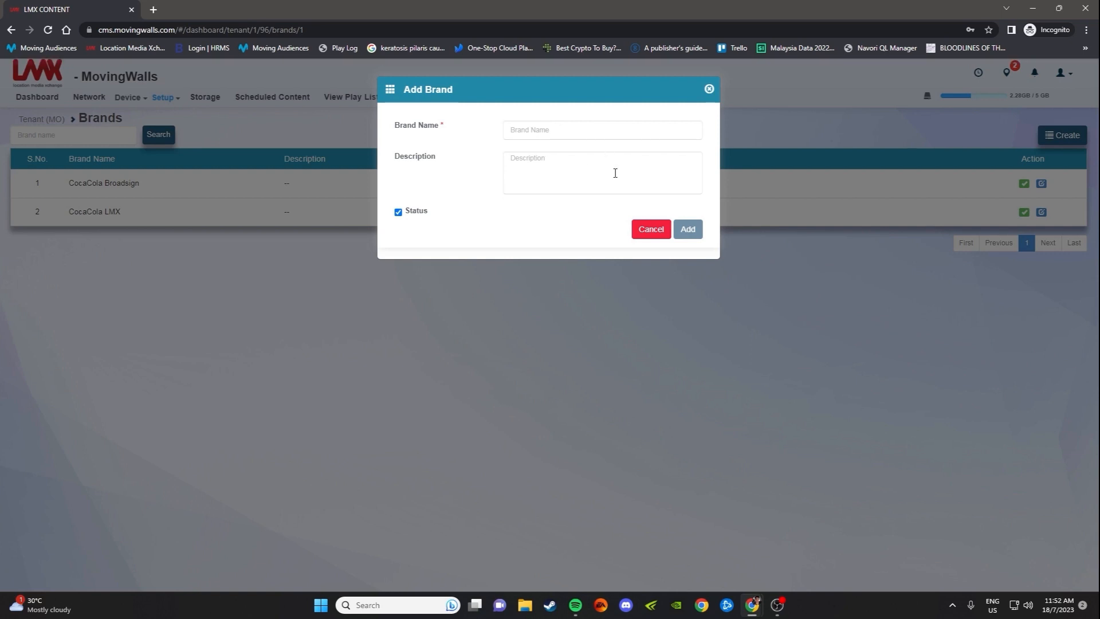
click(651, 229)
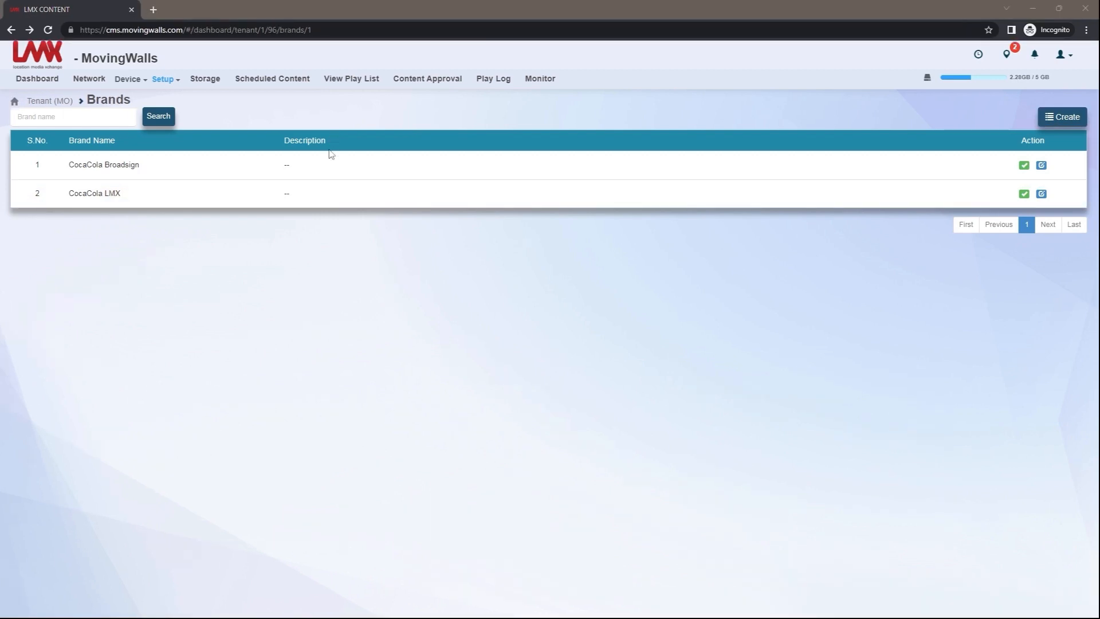
Open the Network page and examine the name and end time fields in the new-network form, cancelling without adding a network.
click(97, 81)
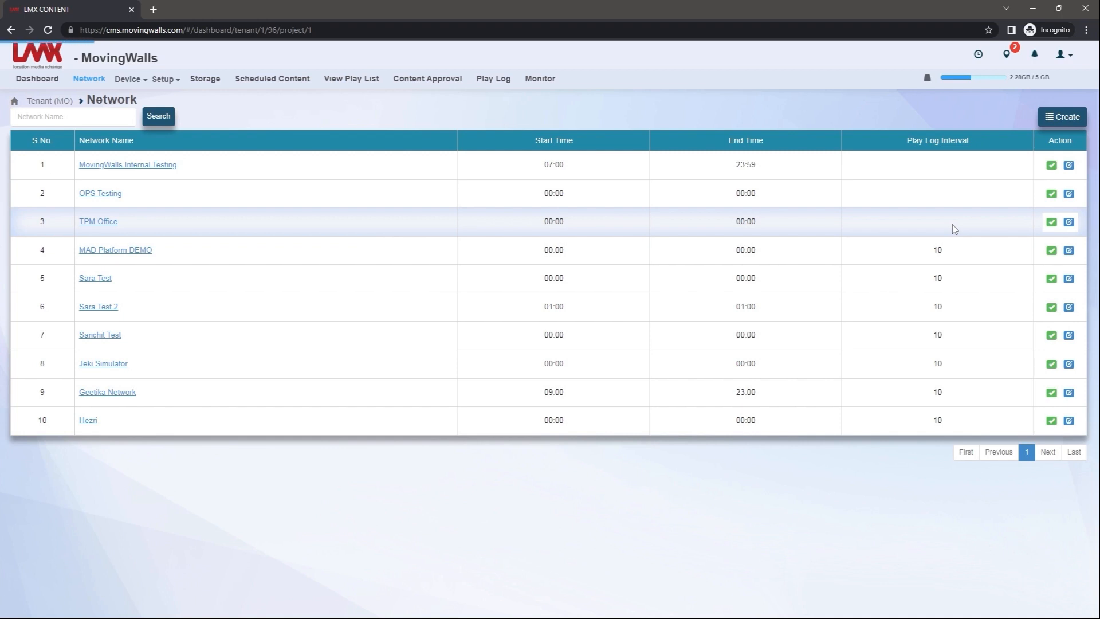
click(1054, 126)
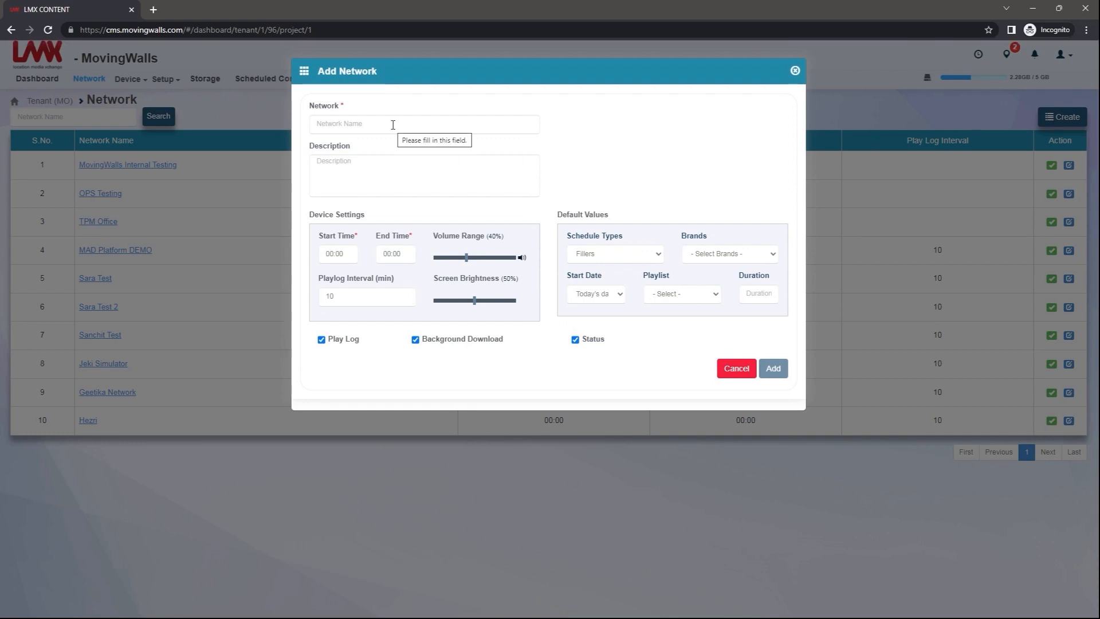
click(393, 125)
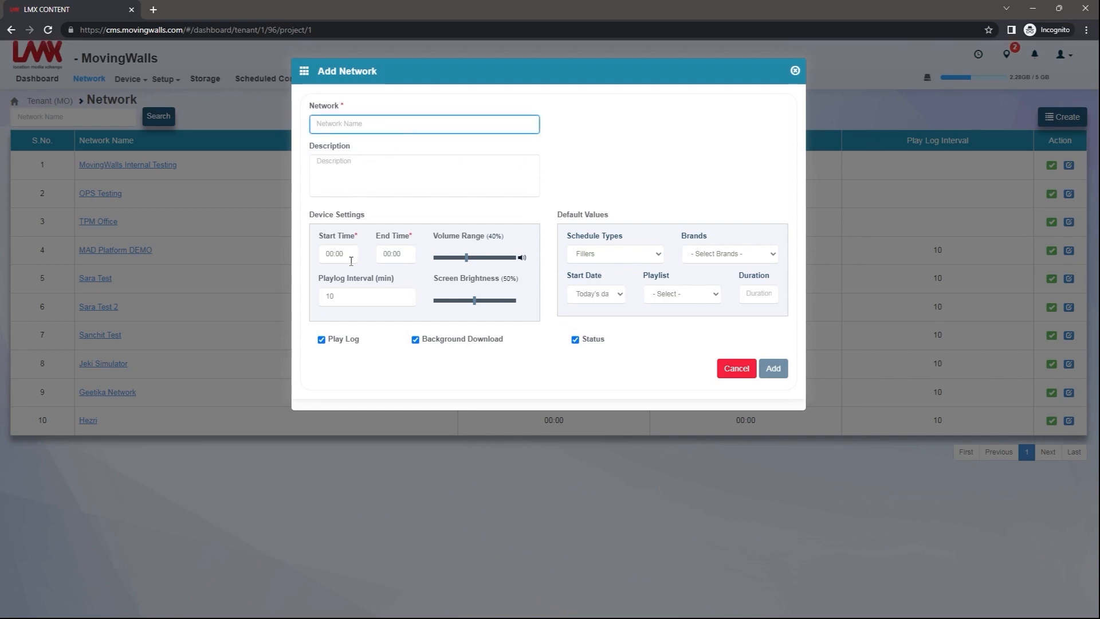
click(393, 258)
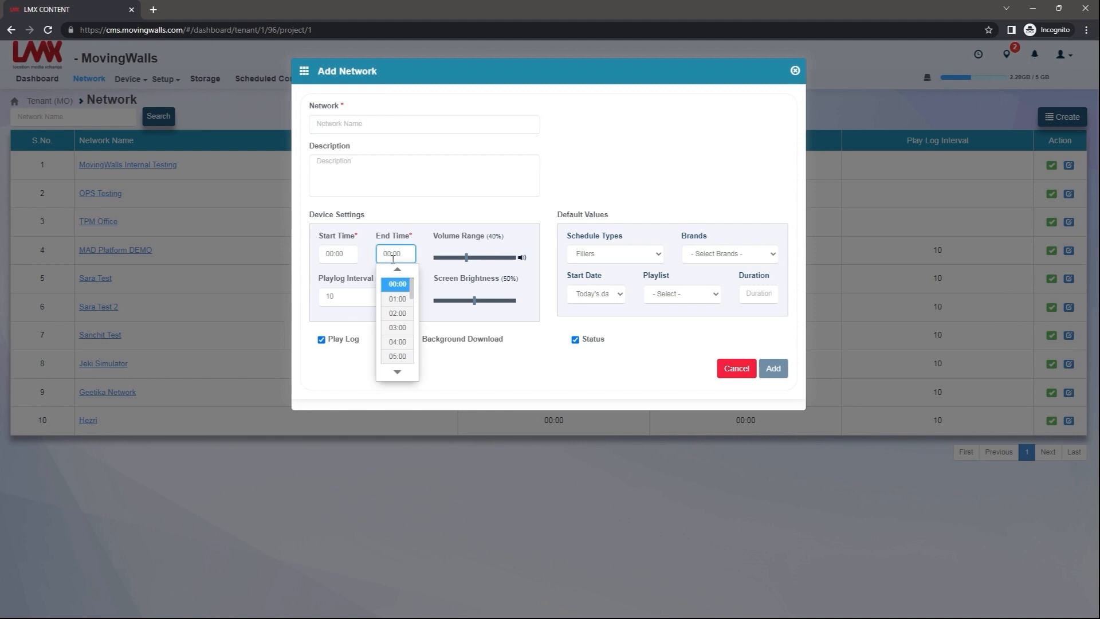
click(426, 235)
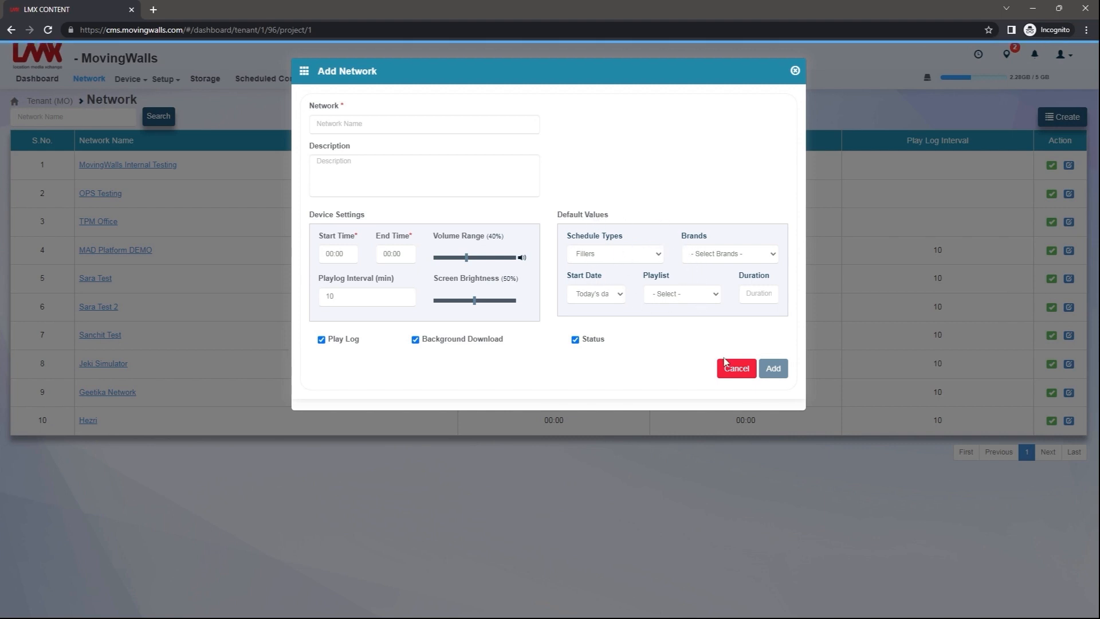
click(730, 369)
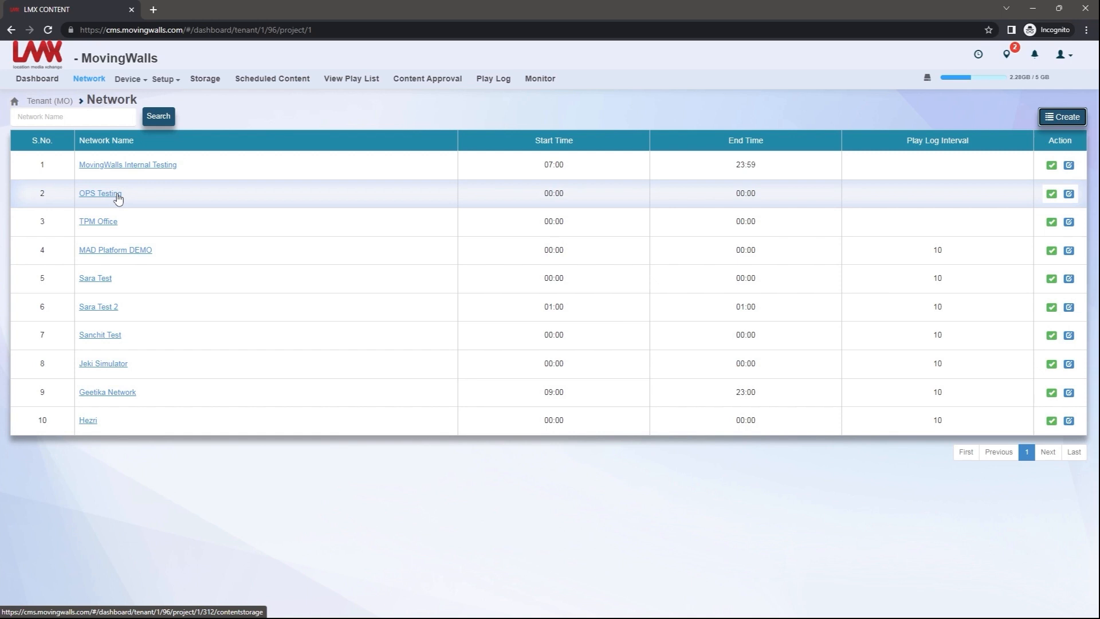
Open the OPS Testing network's storage and examine the file upload form and its supported file types, cancelling without uploading.
click(118, 194)
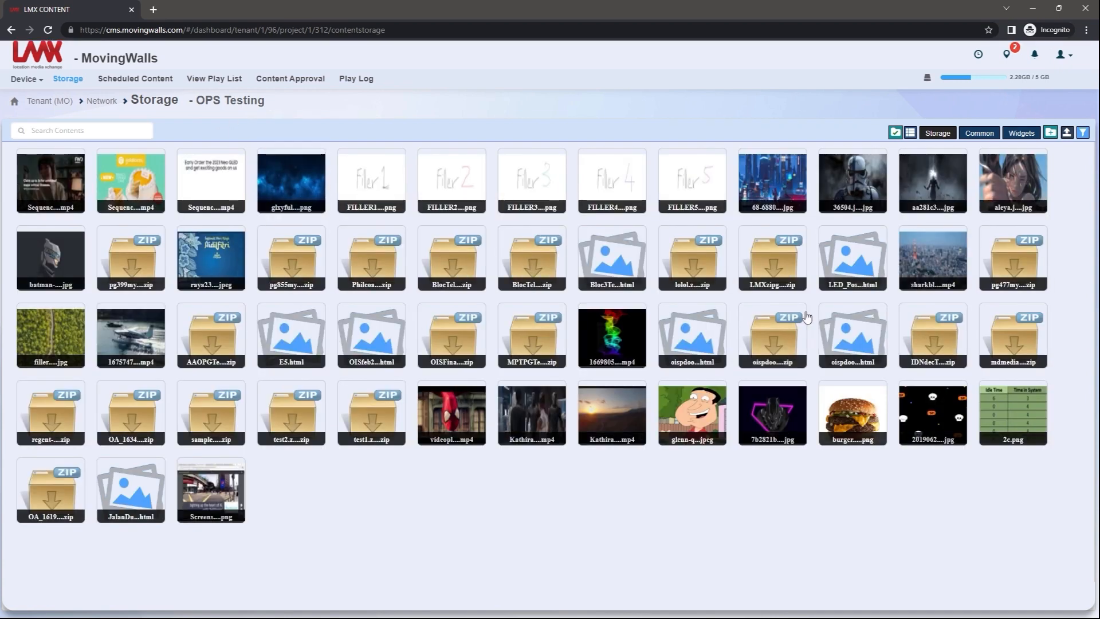
click(1066, 135)
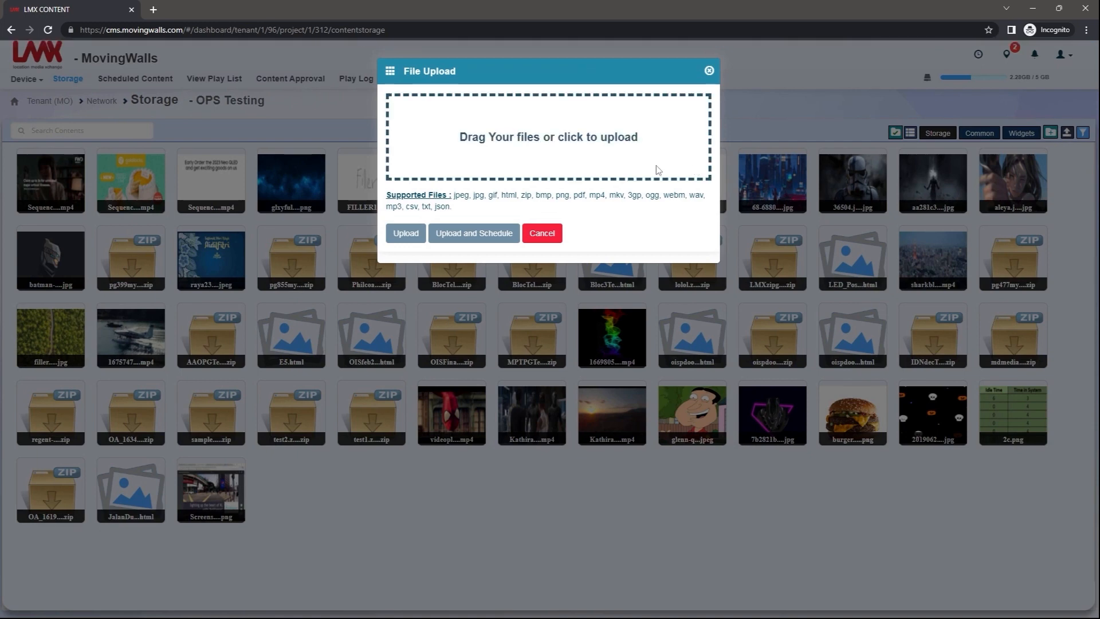
click(630, 152)
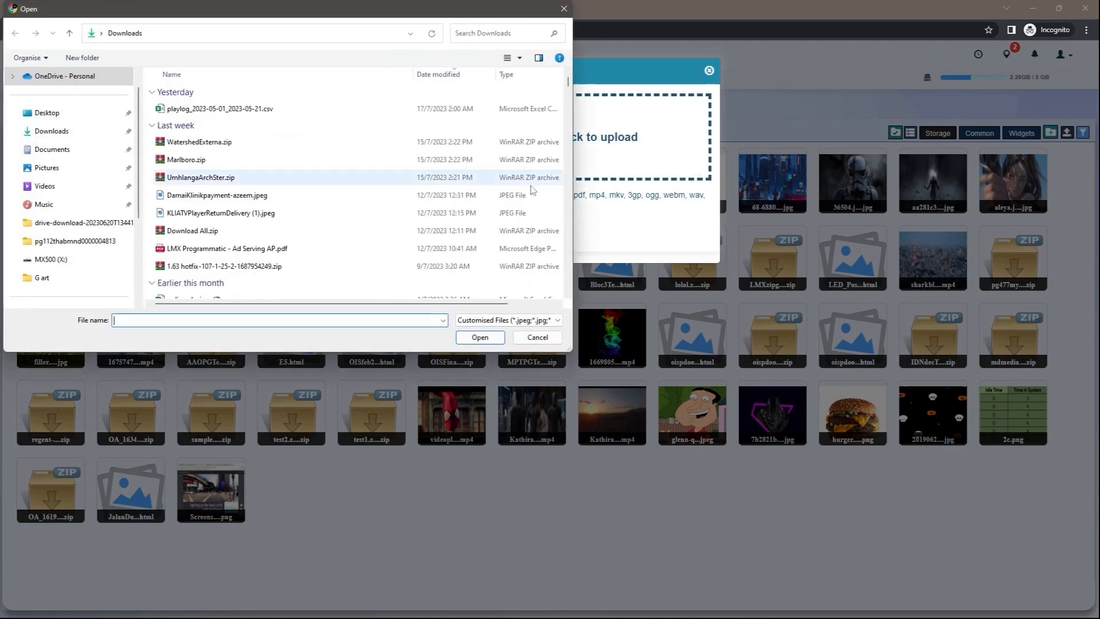
scroll(529, 183, down, 10)
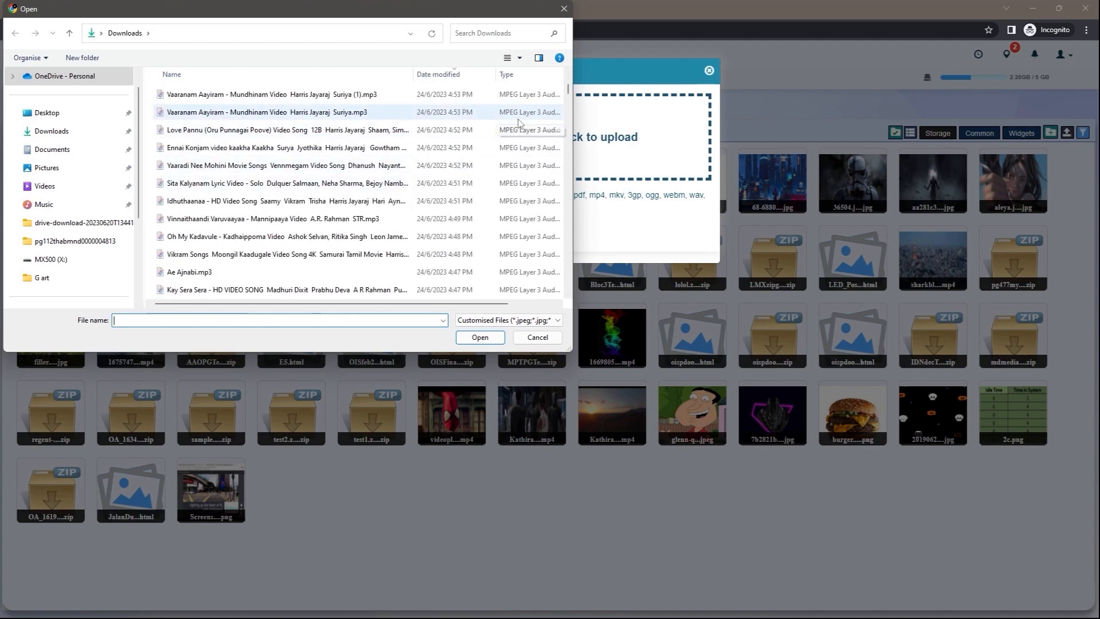
scroll(519, 122, down, 3)
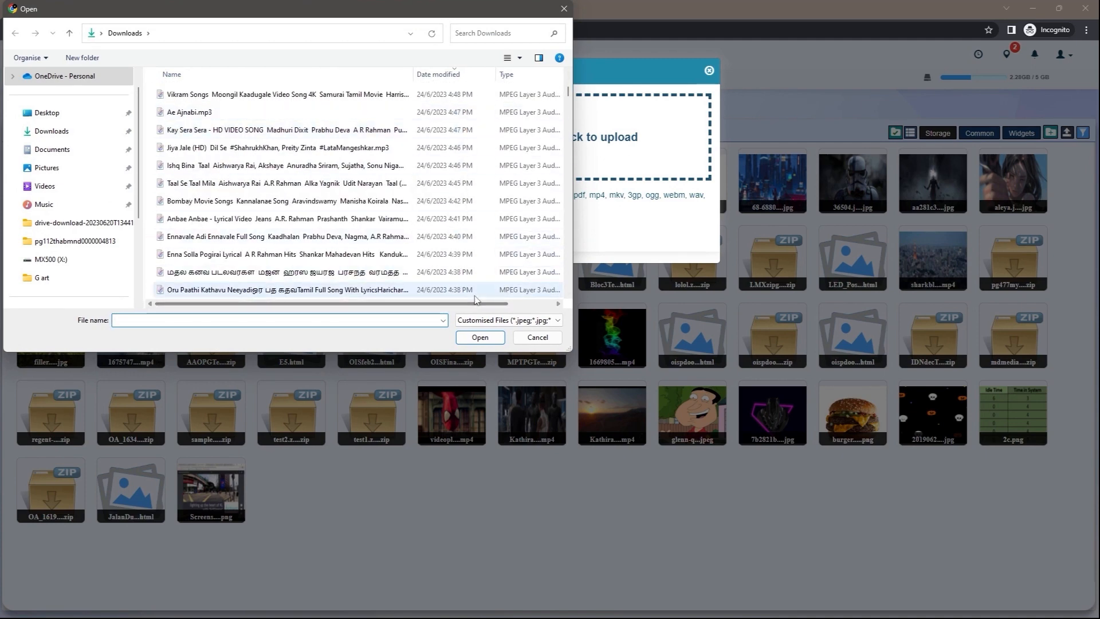
scroll(452, 247, down, 2)
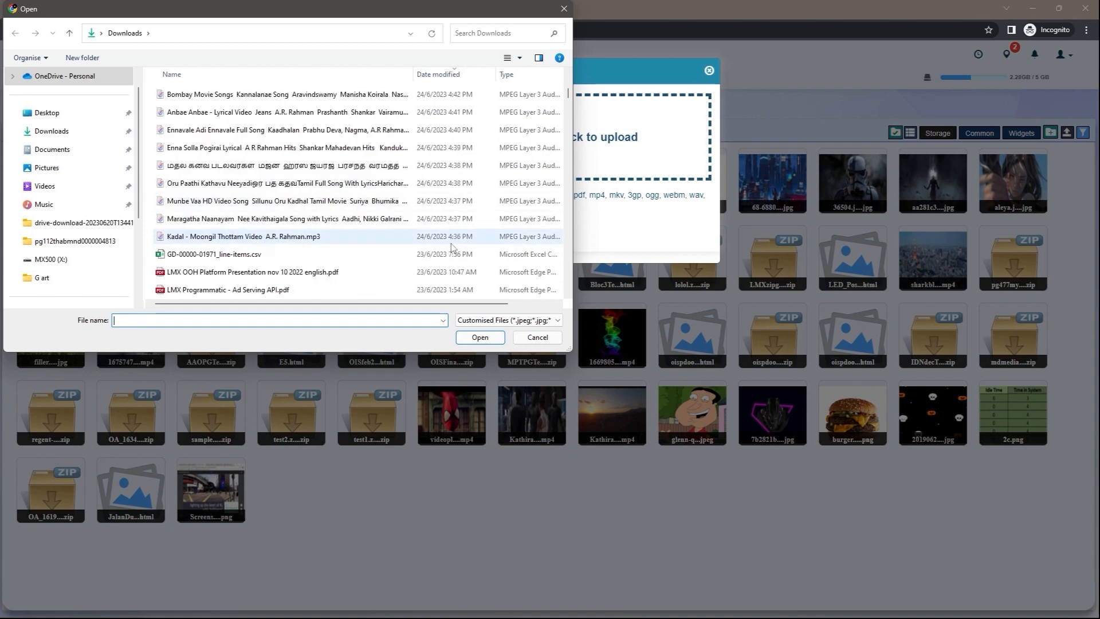
scroll(452, 247, down, 3)
click(537, 337)
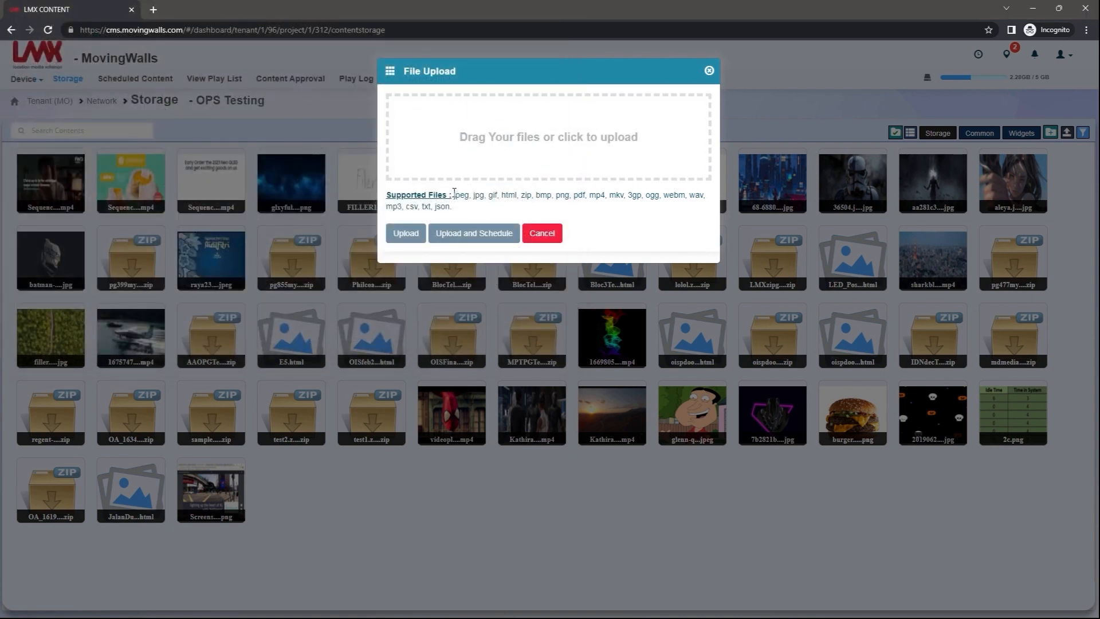
drag(454, 194, 487, 208)
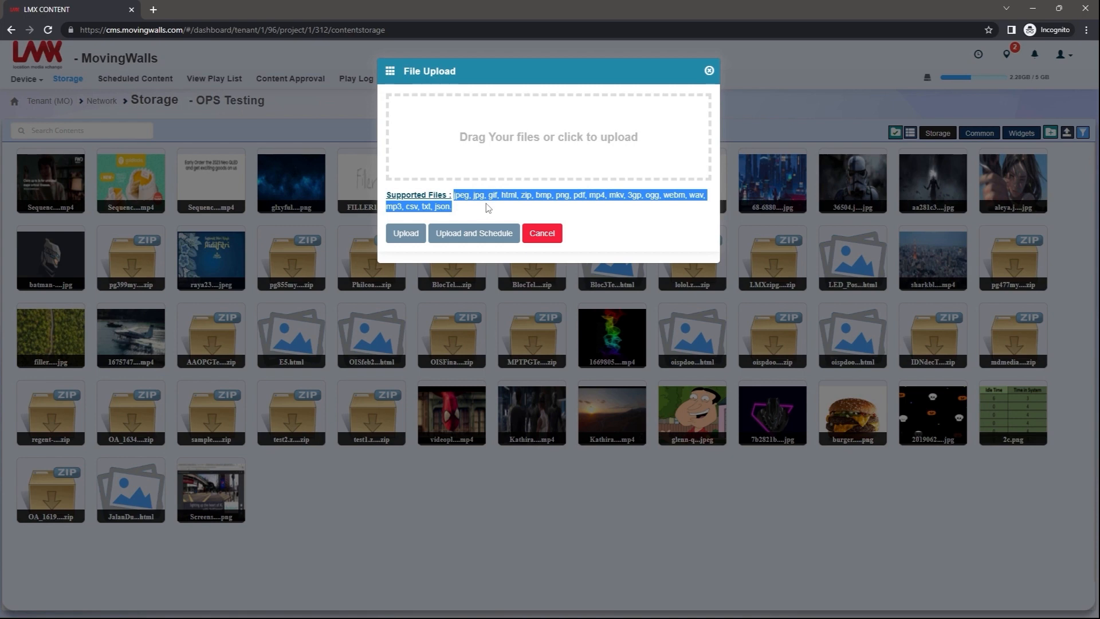
click(535, 233)
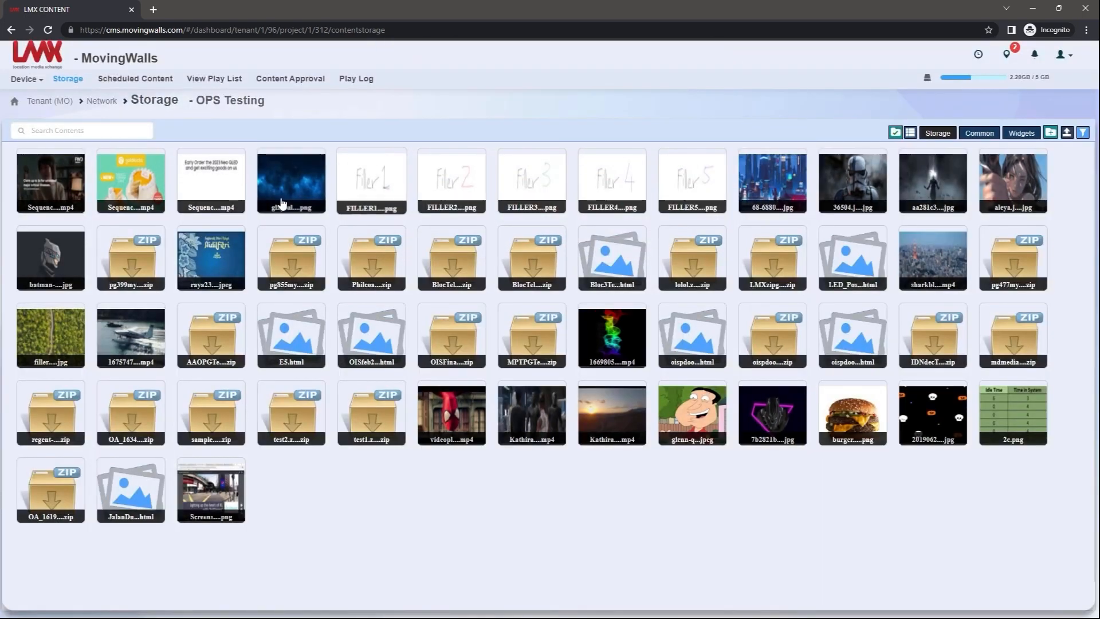
Examine the widgets available to the OPS Testing network and return to its stored content.
mouse_move(114, 190)
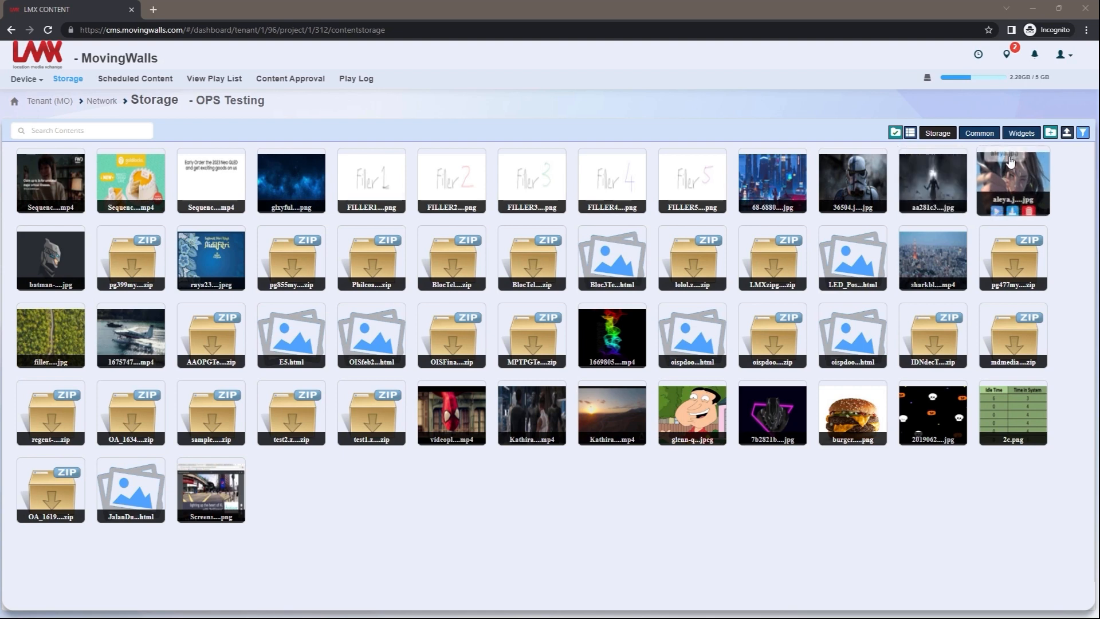
click(1020, 134)
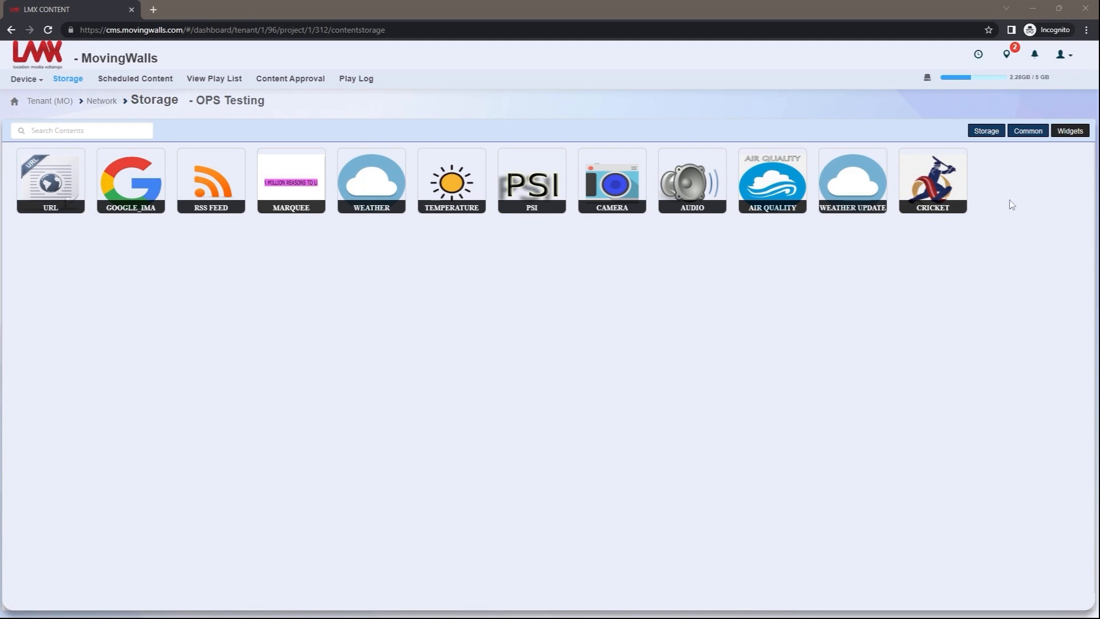
click(988, 135)
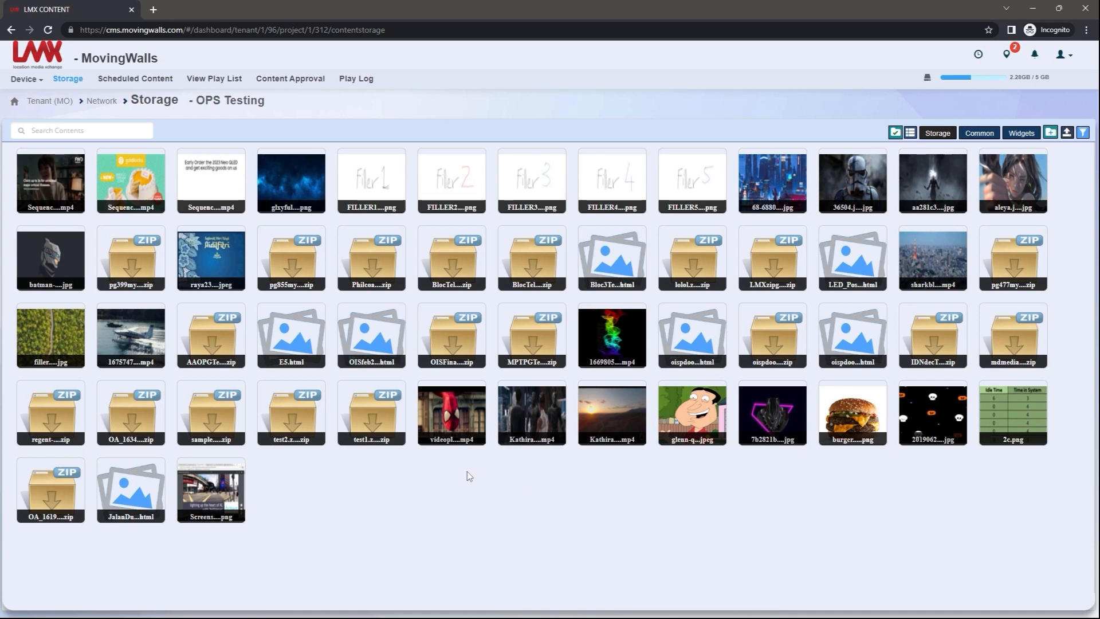
Select glxyfullHD2.png in the storage and preview the image, closing the preview.
click(301, 189)
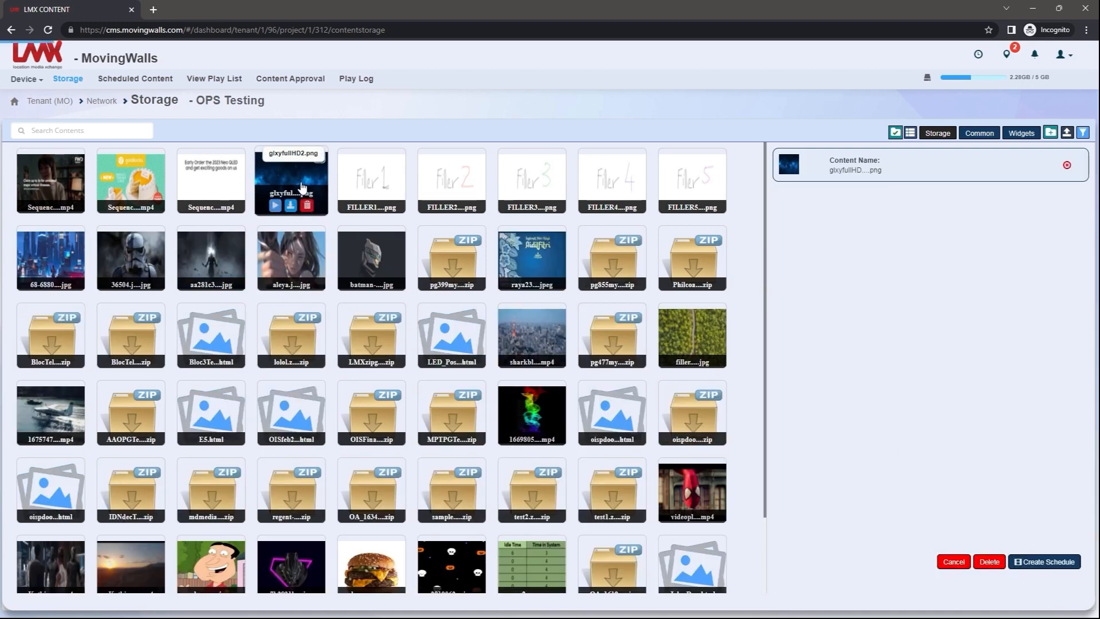
click(275, 205)
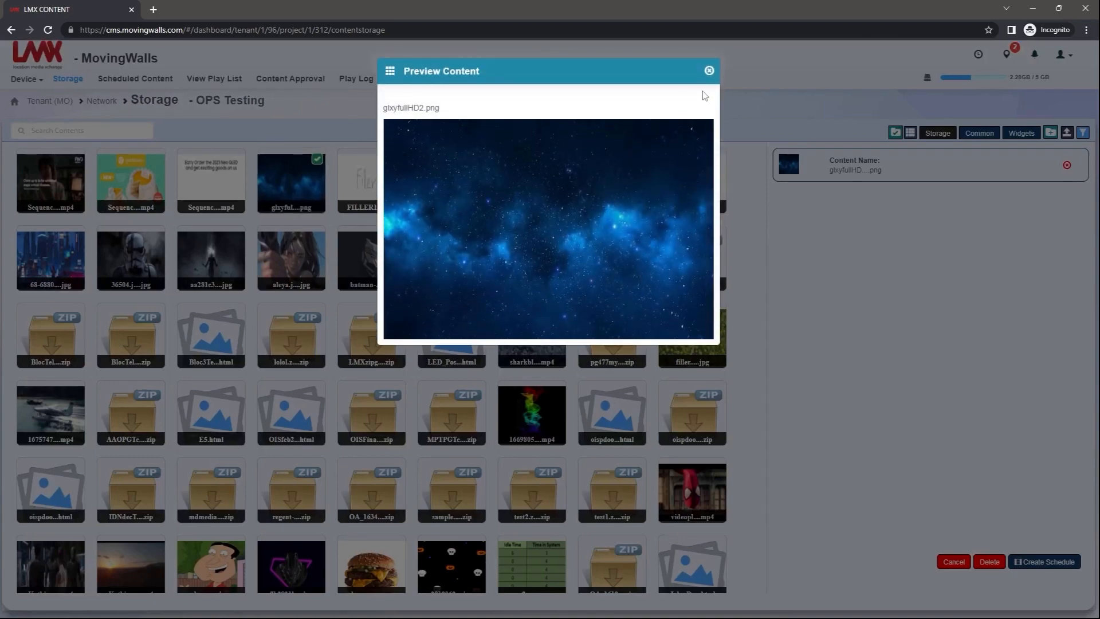
click(709, 71)
Download glxyfullHD2.png and examine its delete confirmation, dismissing it without deleting the file.
click(295, 210)
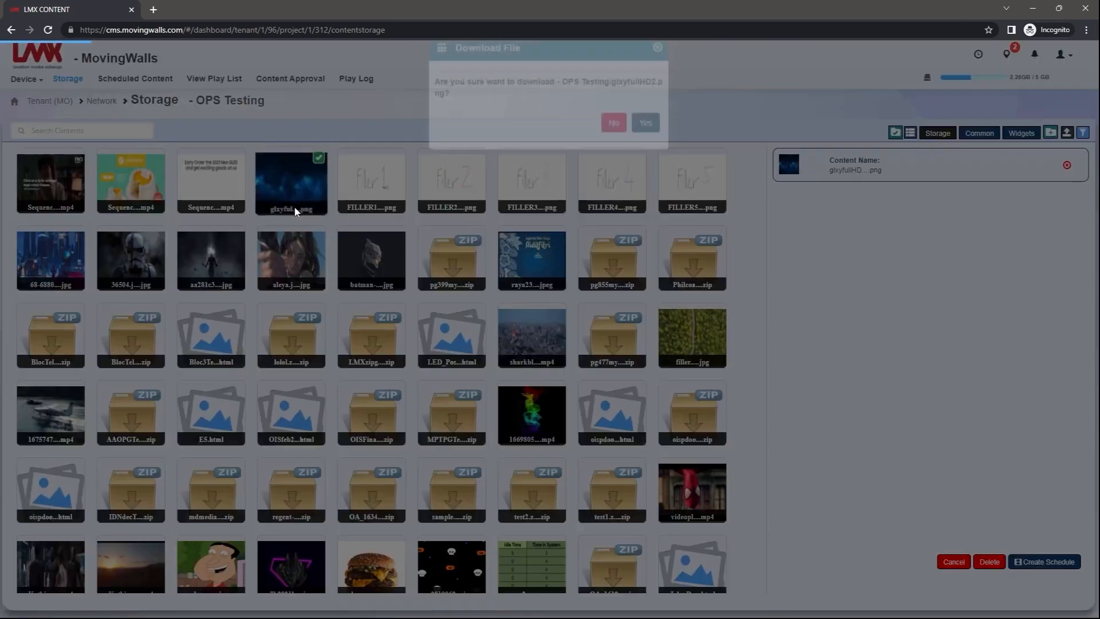
click(645, 145)
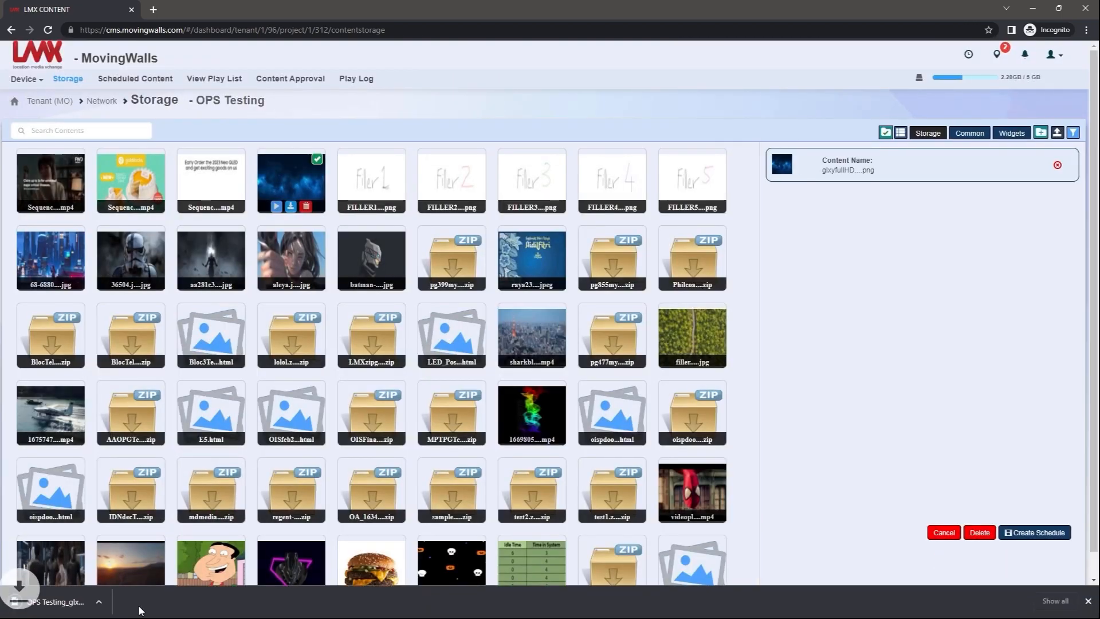
click(307, 206)
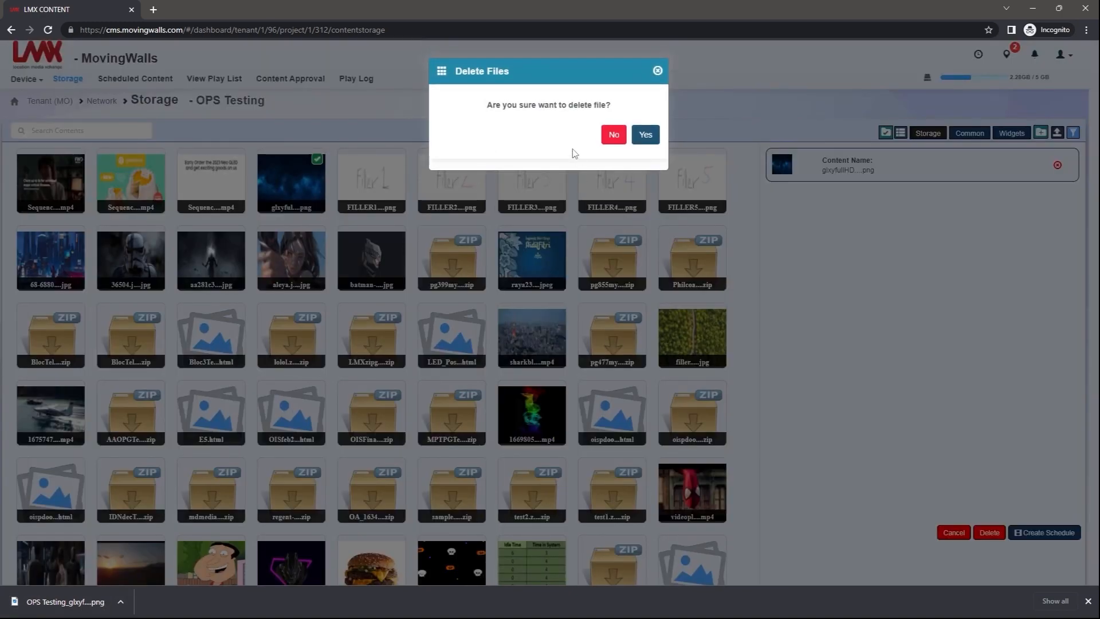
click(659, 73)
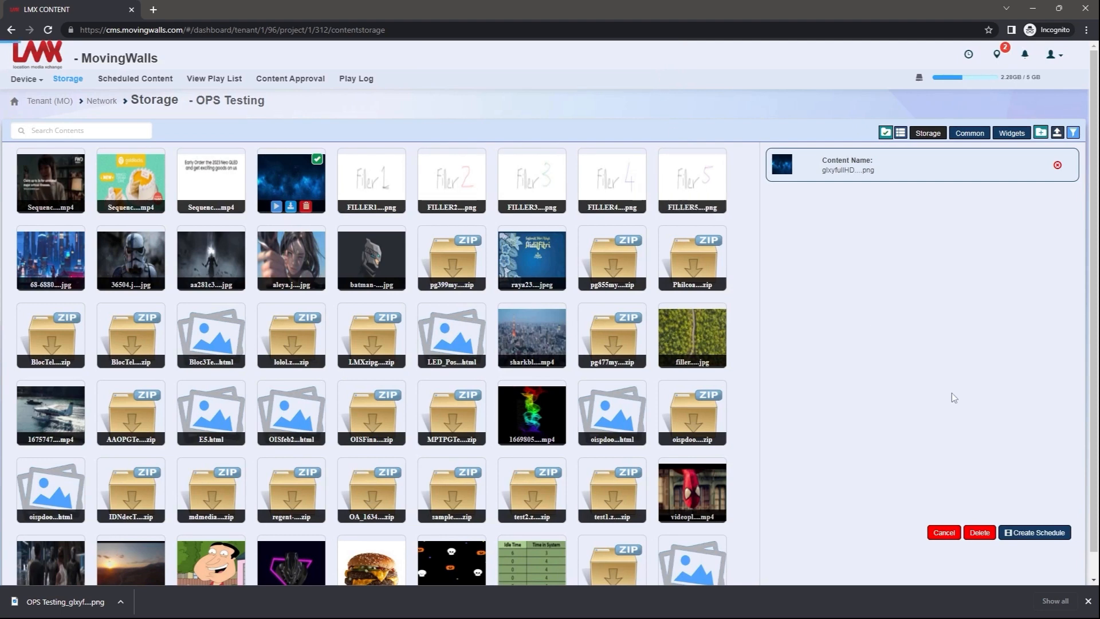
Start a schedule for the selected glxyfullHD2.png image and assign it to OPS Play list.
click(1046, 538)
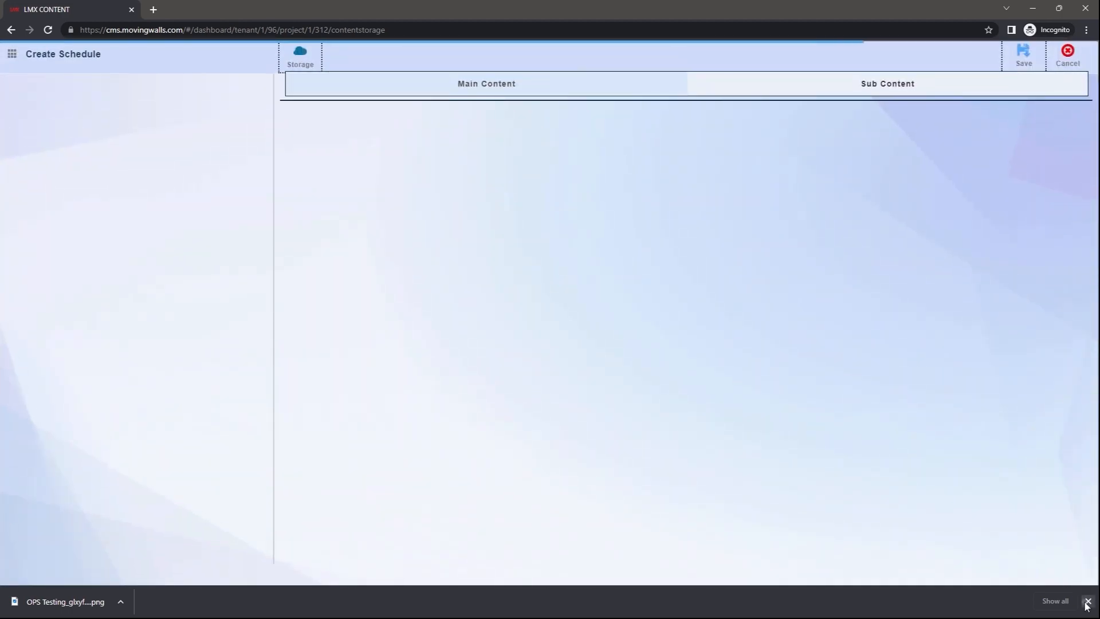
click(1087, 601)
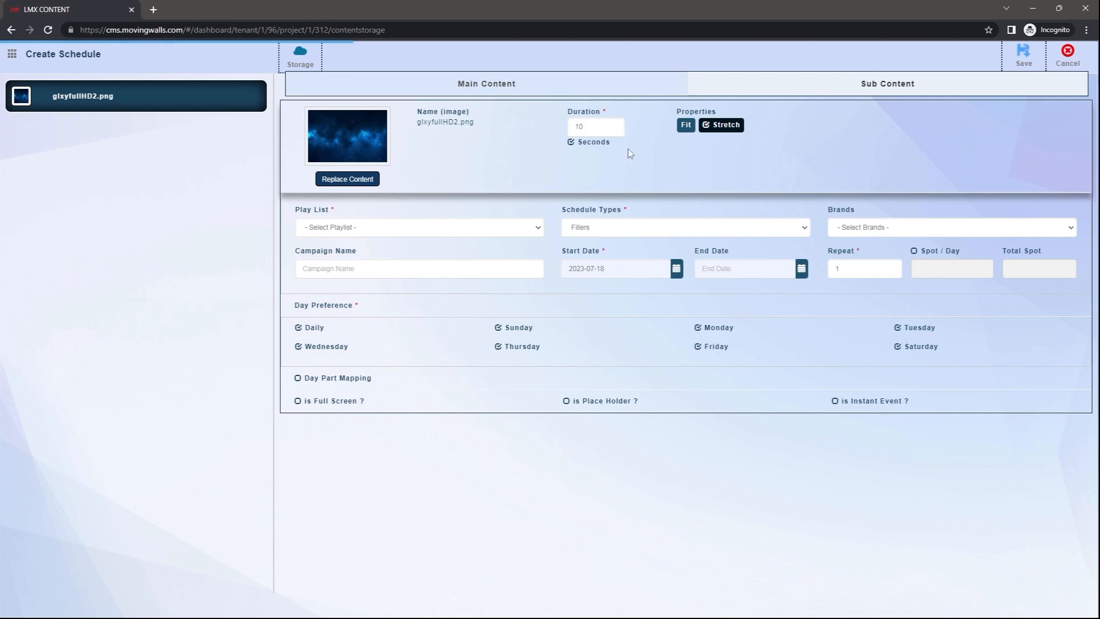
click(442, 230)
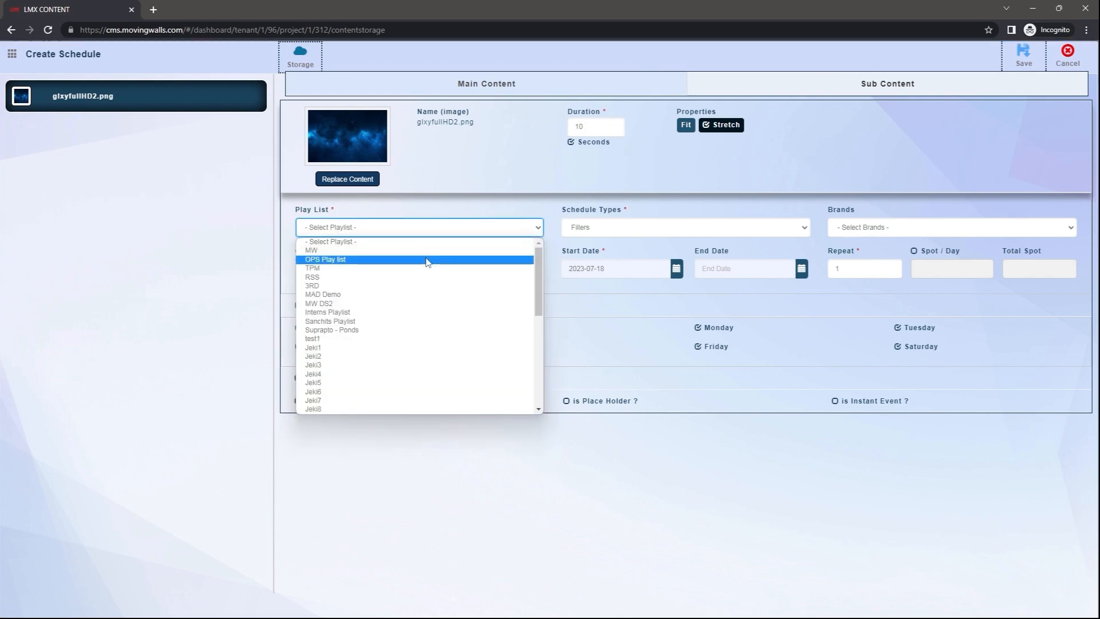
click(426, 261)
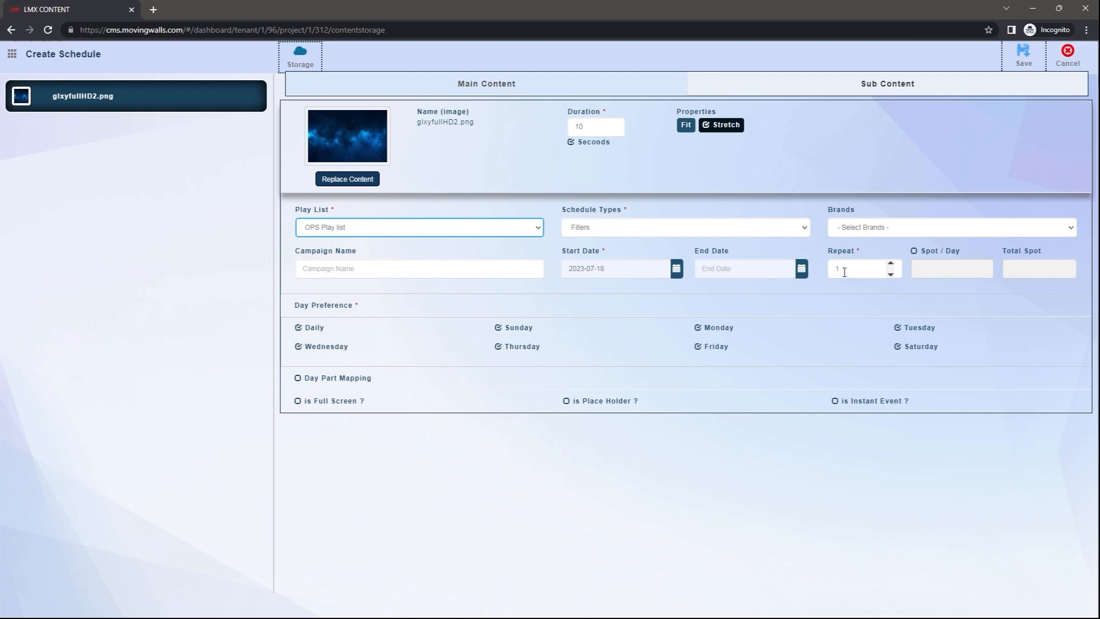
Try a limit of 300 spots per day for the scheduled image and switch the limit back off.
drag(844, 272, 833, 272)
click(866, 287)
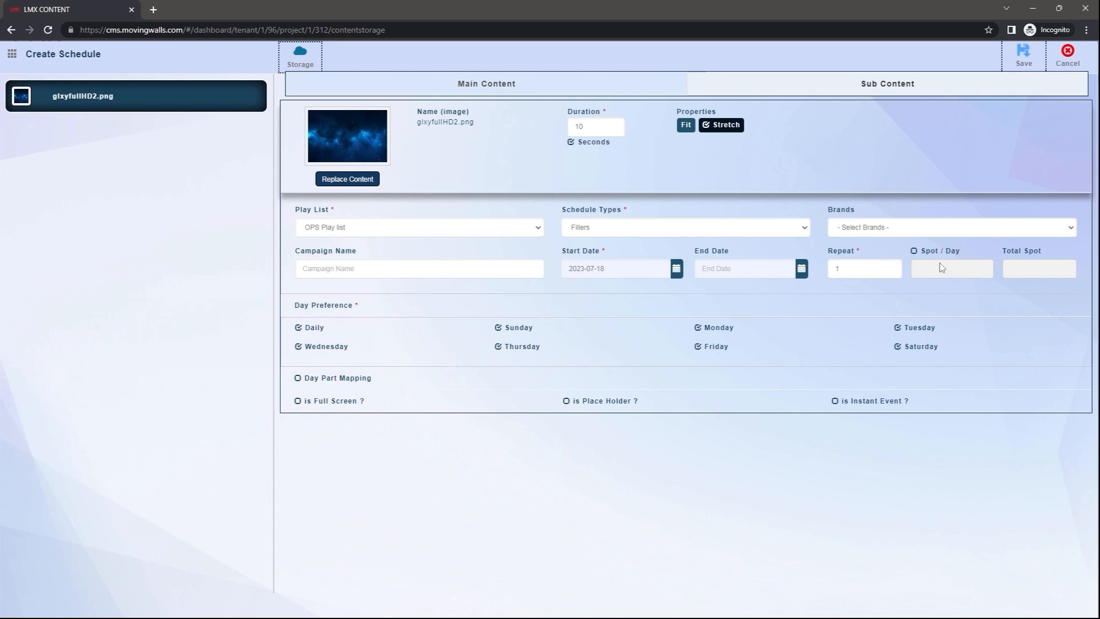
click(914, 251)
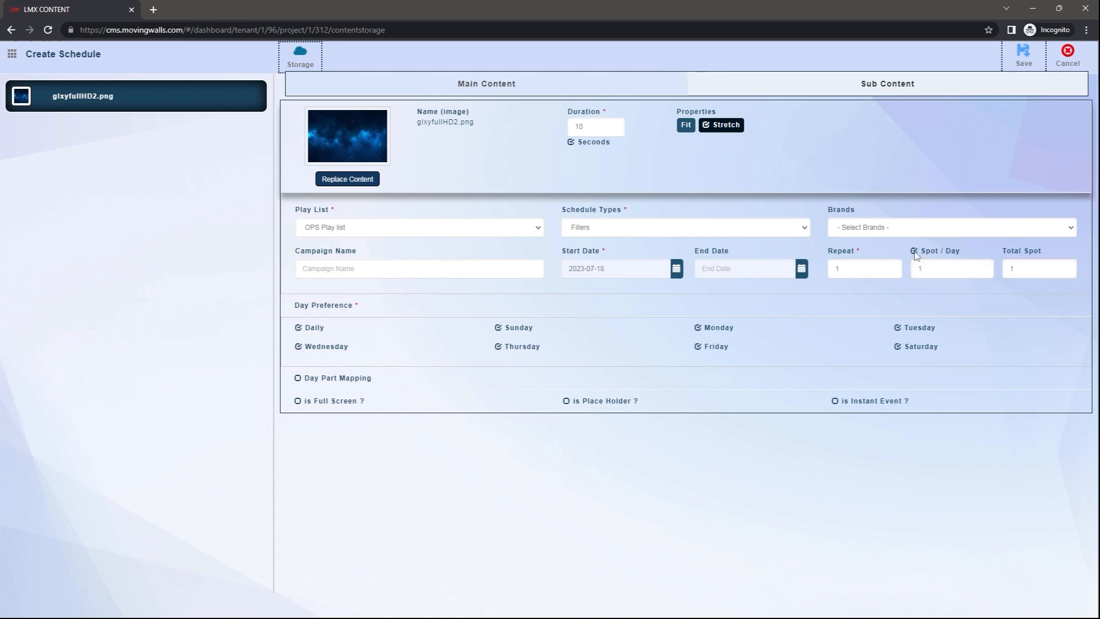
double_click(923, 267)
text(300)
click(914, 252)
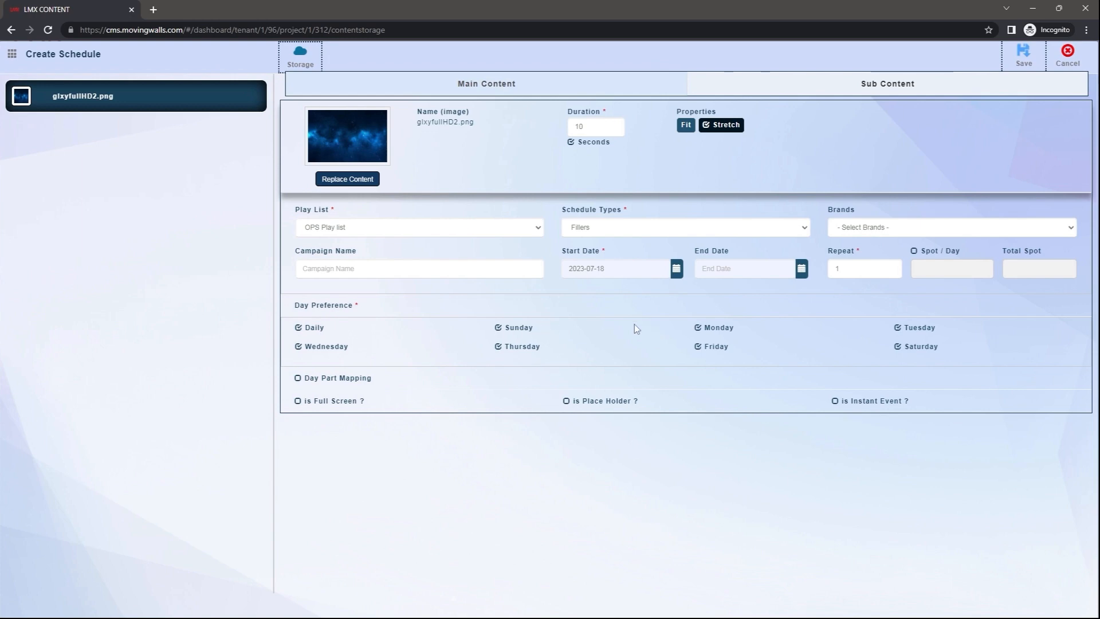
Enable day part mapping for the schedule and set its first time slot from 04:00 to 05:00.
click(364, 383)
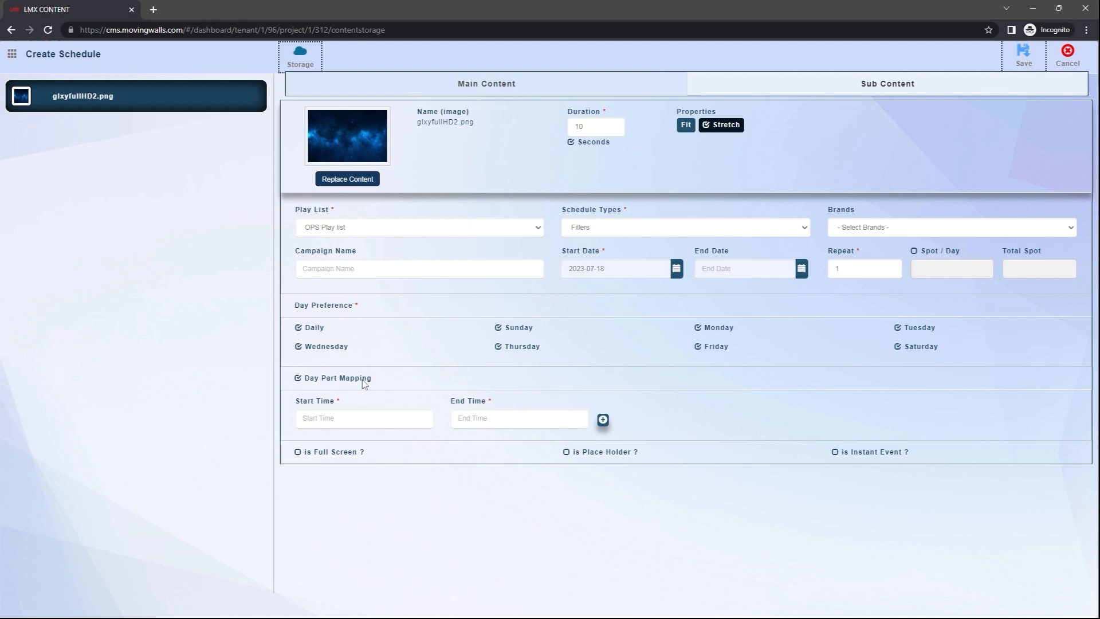
click(353, 418)
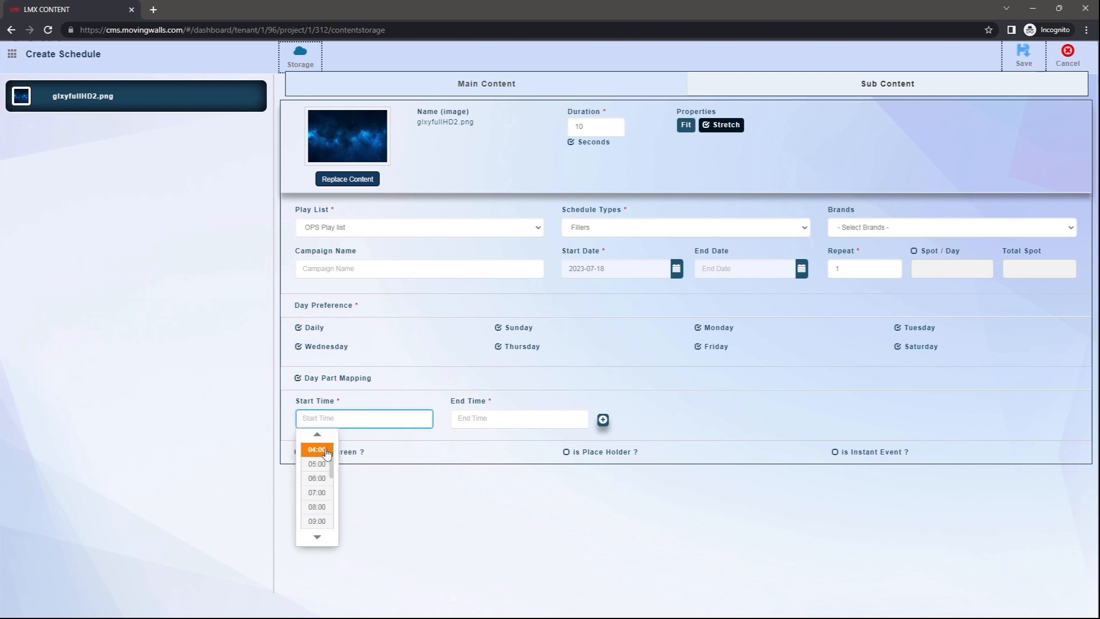
click(328, 450)
click(479, 421)
click(480, 464)
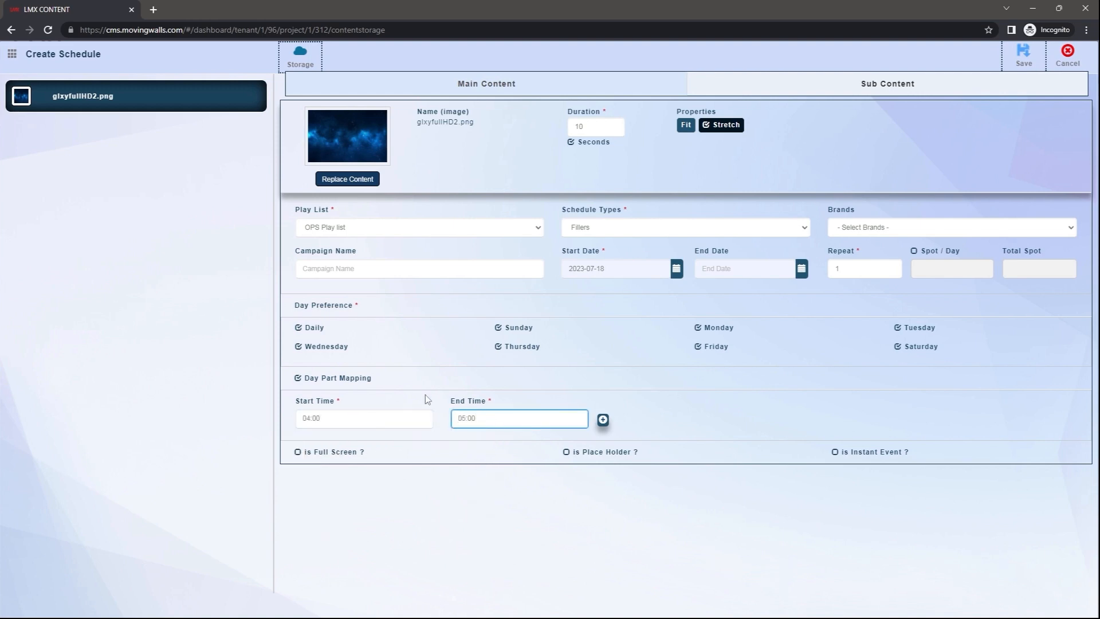
Add a second day part time slot to the schedule, running from 07:00 to 07:45.
click(602, 419)
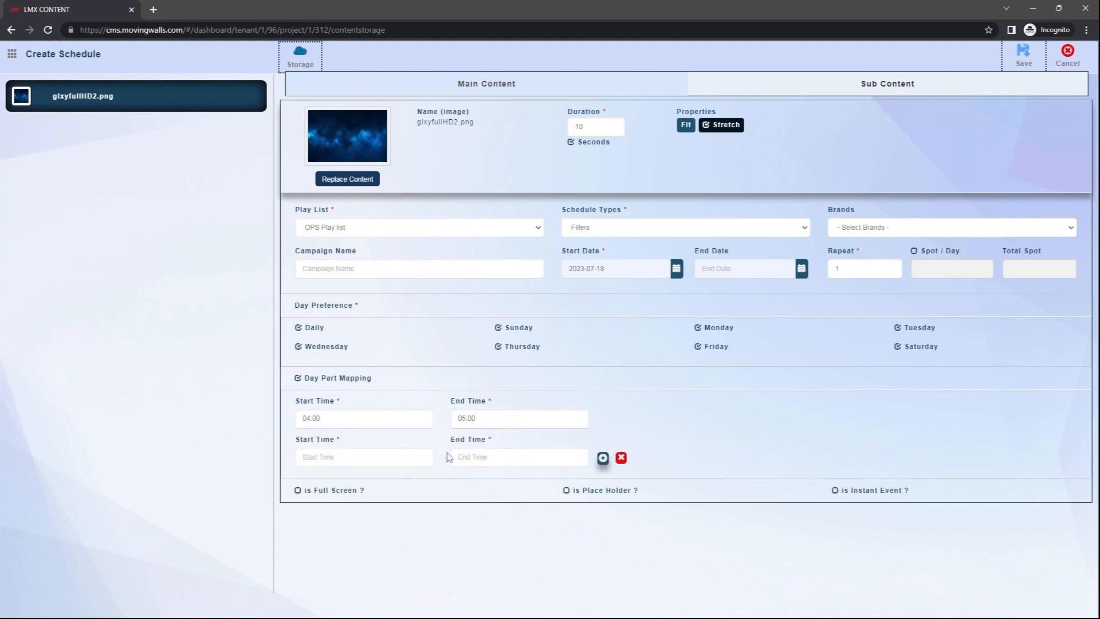
click(383, 455)
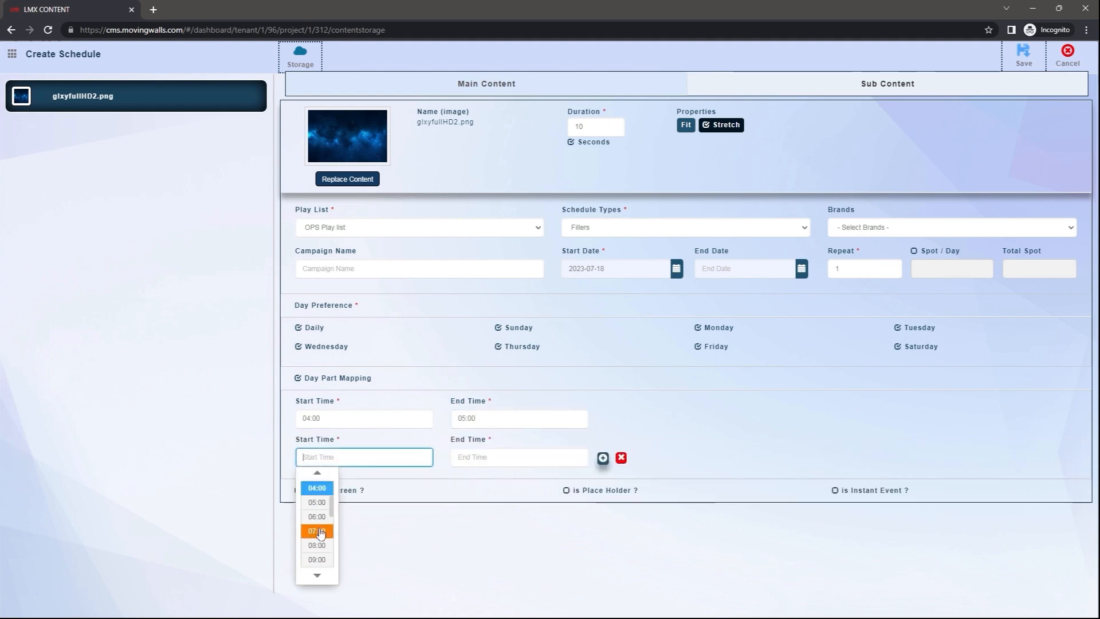
click(315, 530)
click(463, 461)
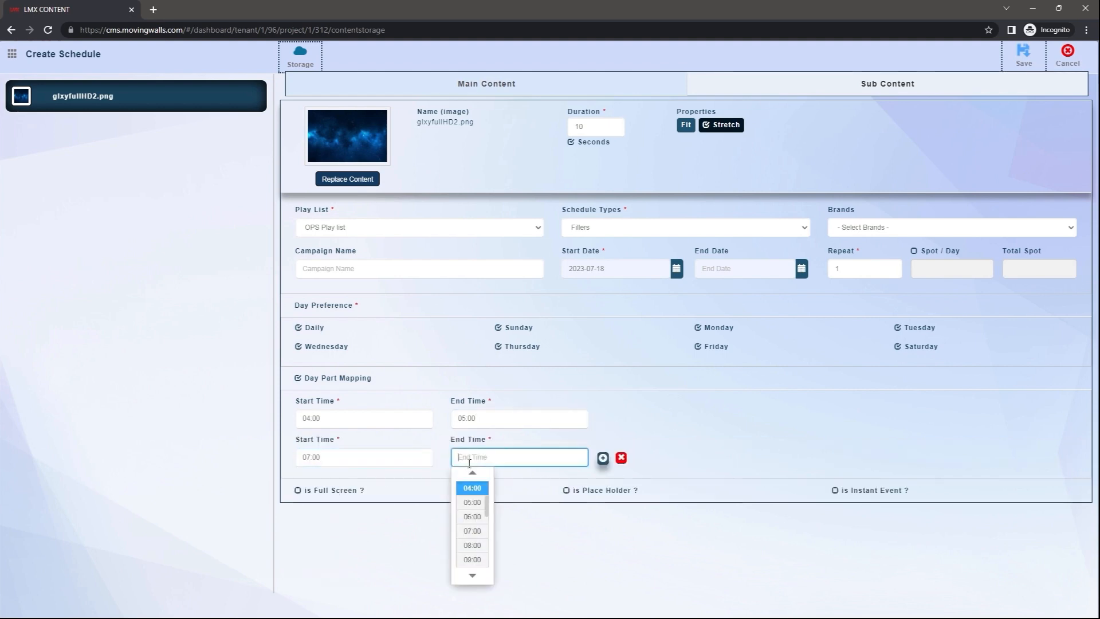
click(471, 524)
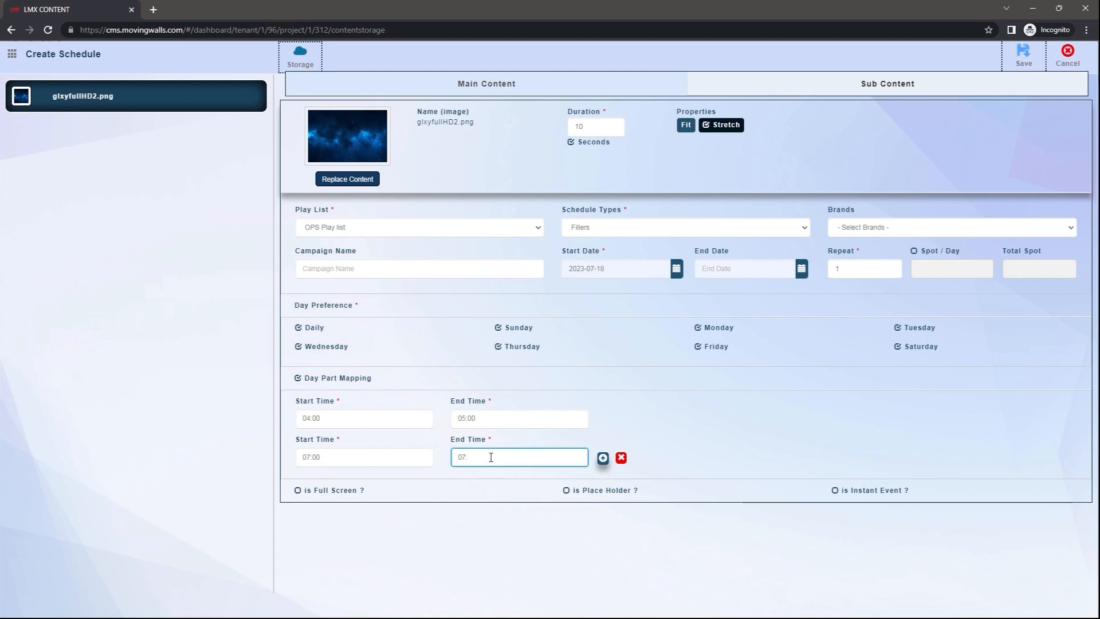
click(664, 450)
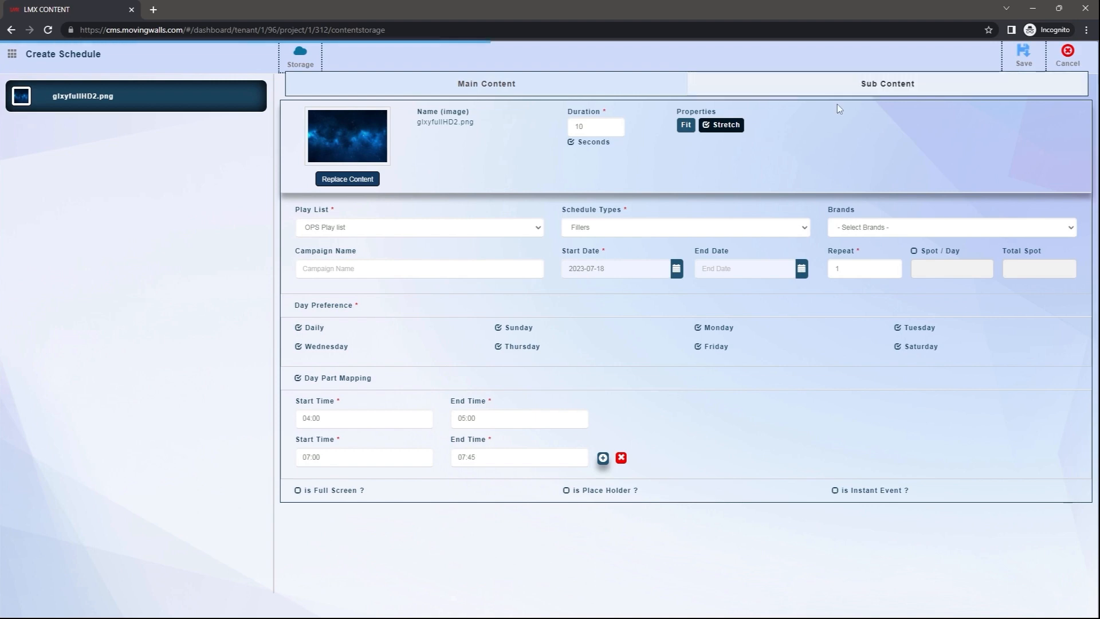
Add the 68-688062_sci-f….jpg image from storage as sub content of the glxyfullHD2.png schedule and save the schedule.
click(876, 96)
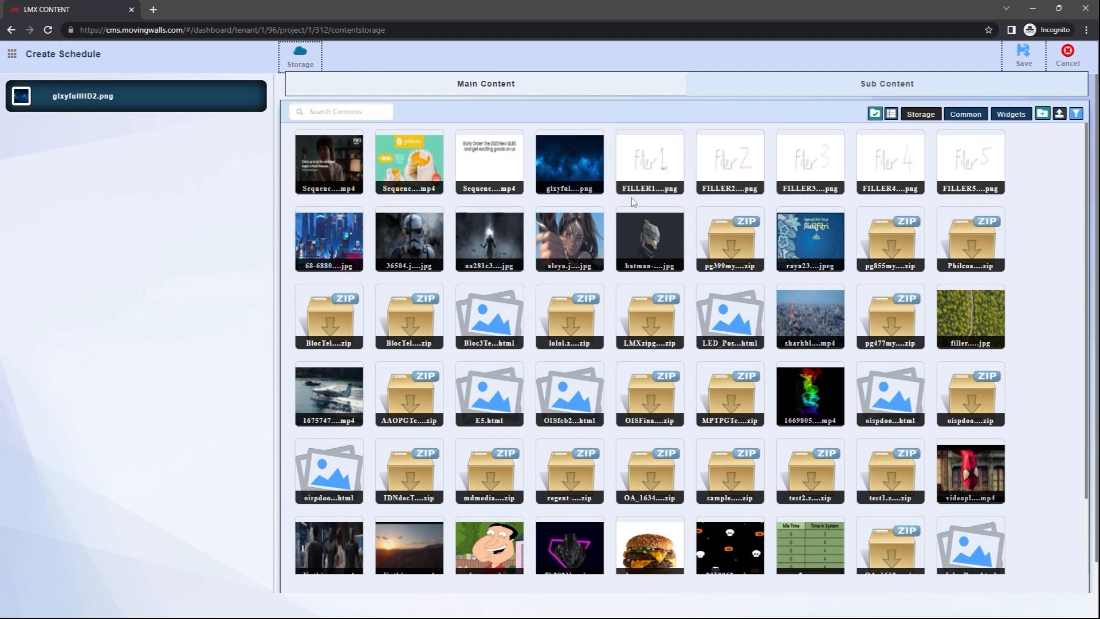
click(355, 241)
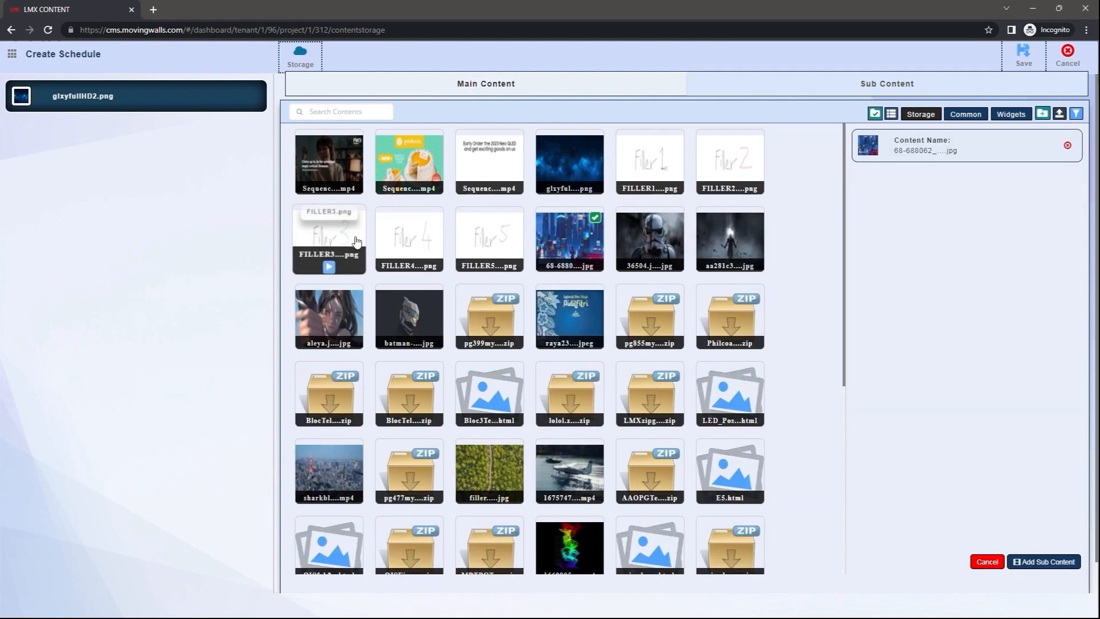
click(1047, 562)
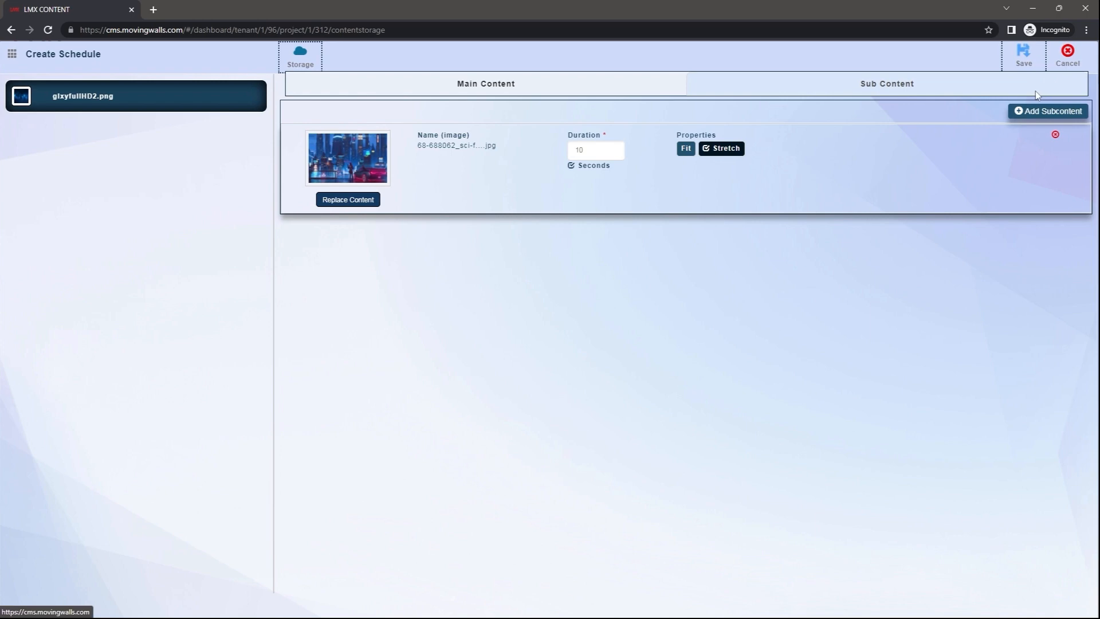
click(1018, 57)
click(646, 147)
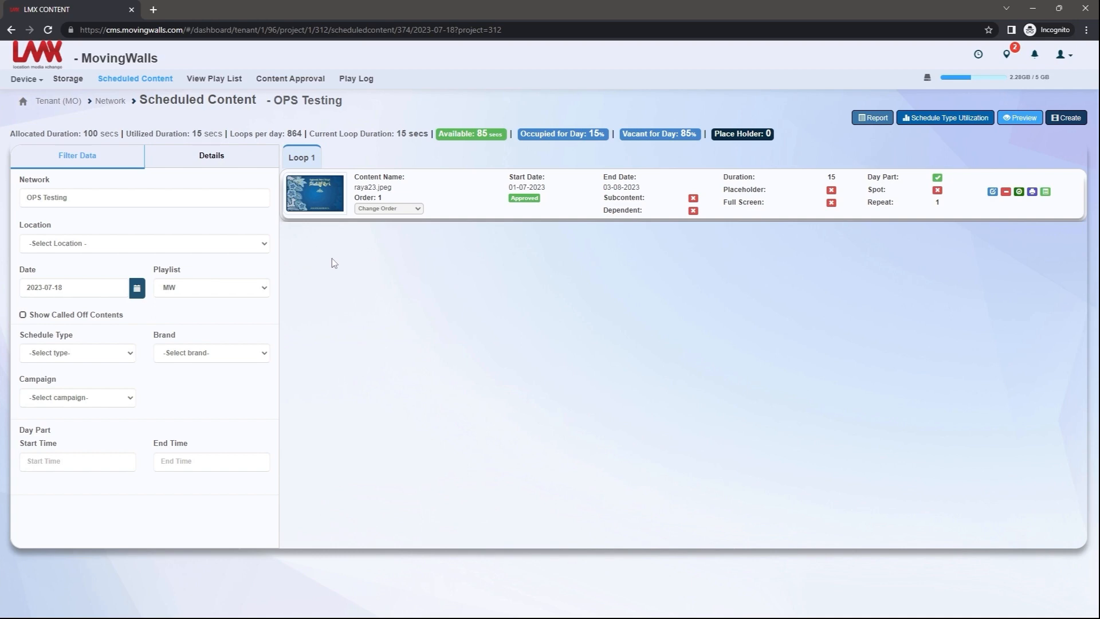
Filter the scheduled content to the OPS Testing network and the OPS Play list playlist.
click(174, 203)
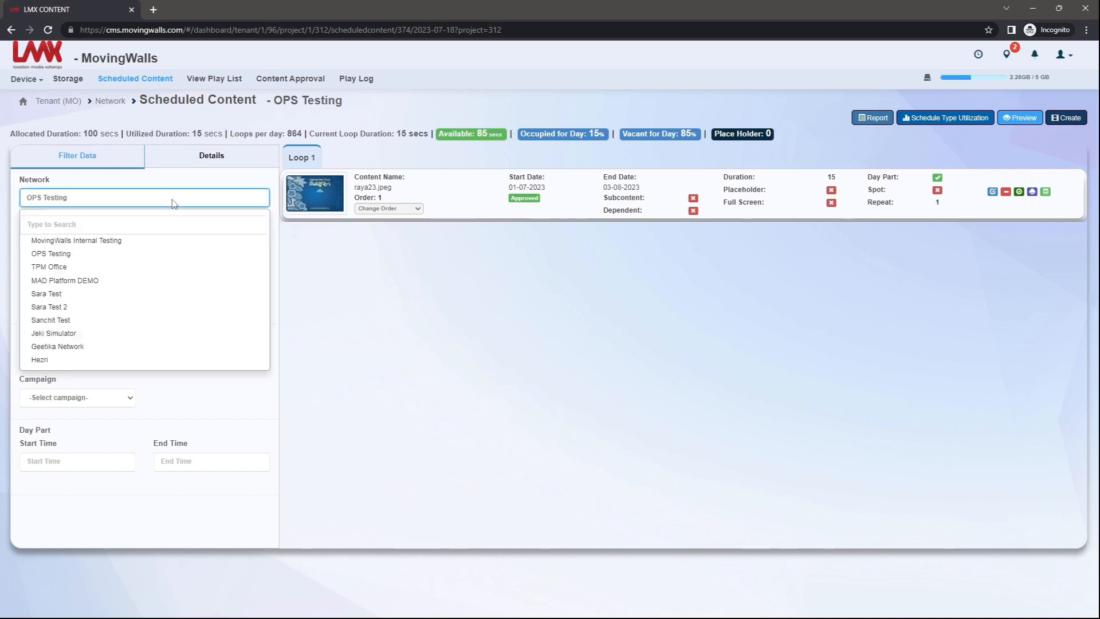
click(138, 254)
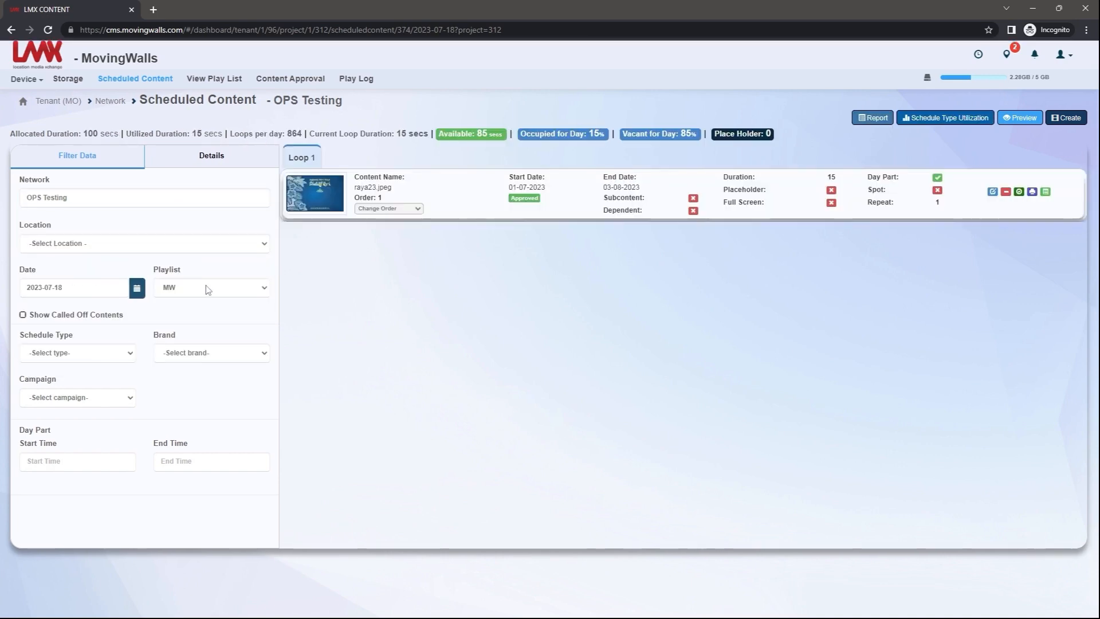
click(208, 289)
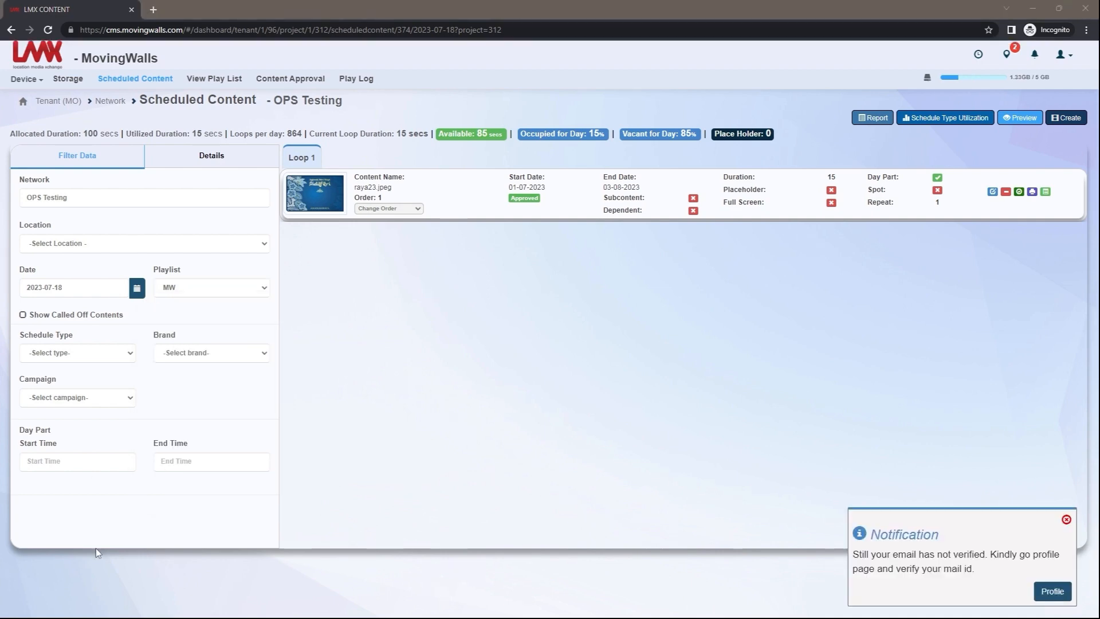
click(221, 292)
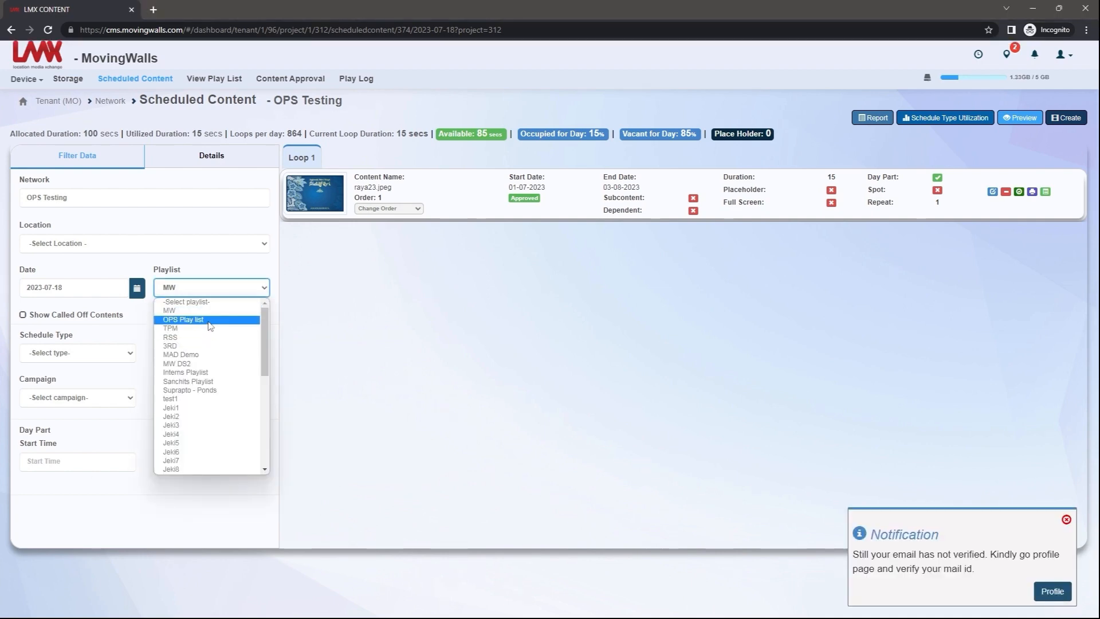
click(209, 320)
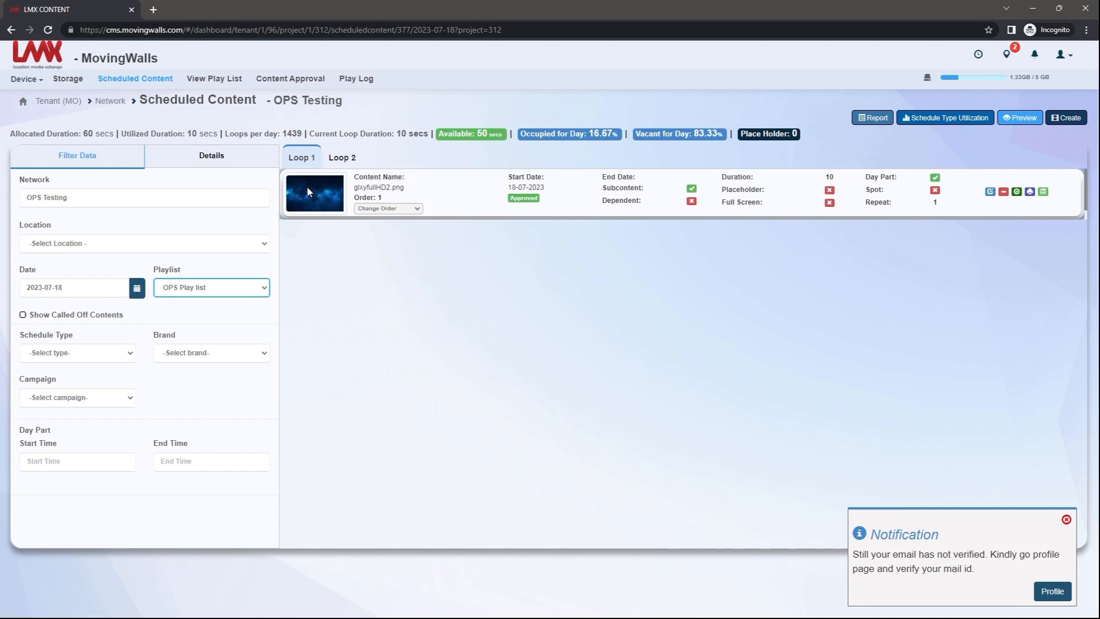
Examine the sub content's parent in Loop 2 and the actions available for the glxyfullHD2.png schedule in Loop 1.
click(340, 160)
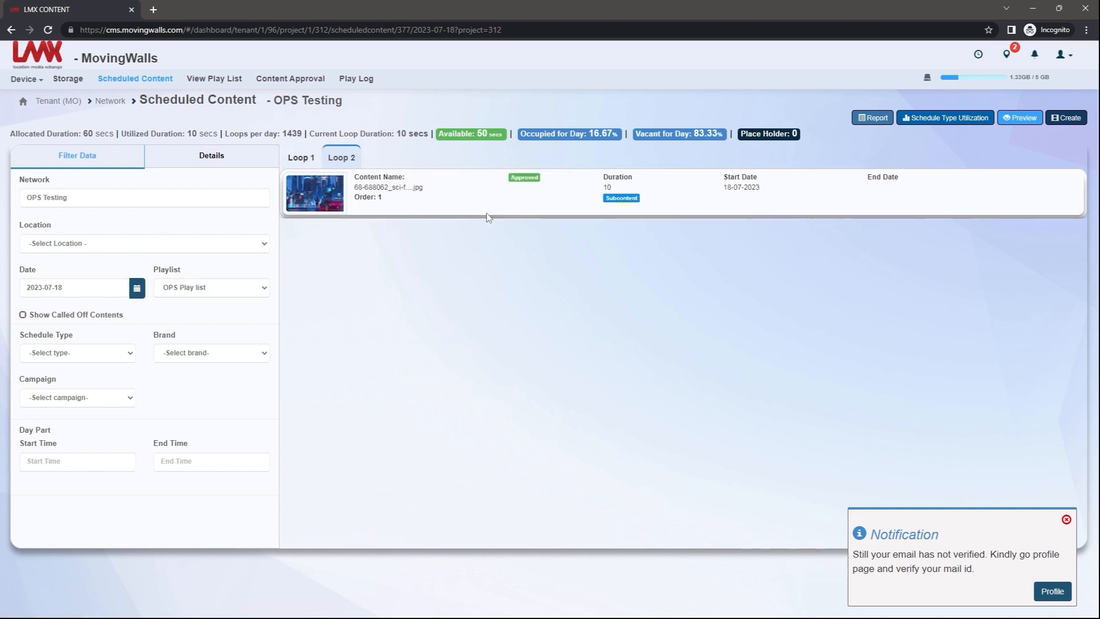
mouse_move(643, 208)
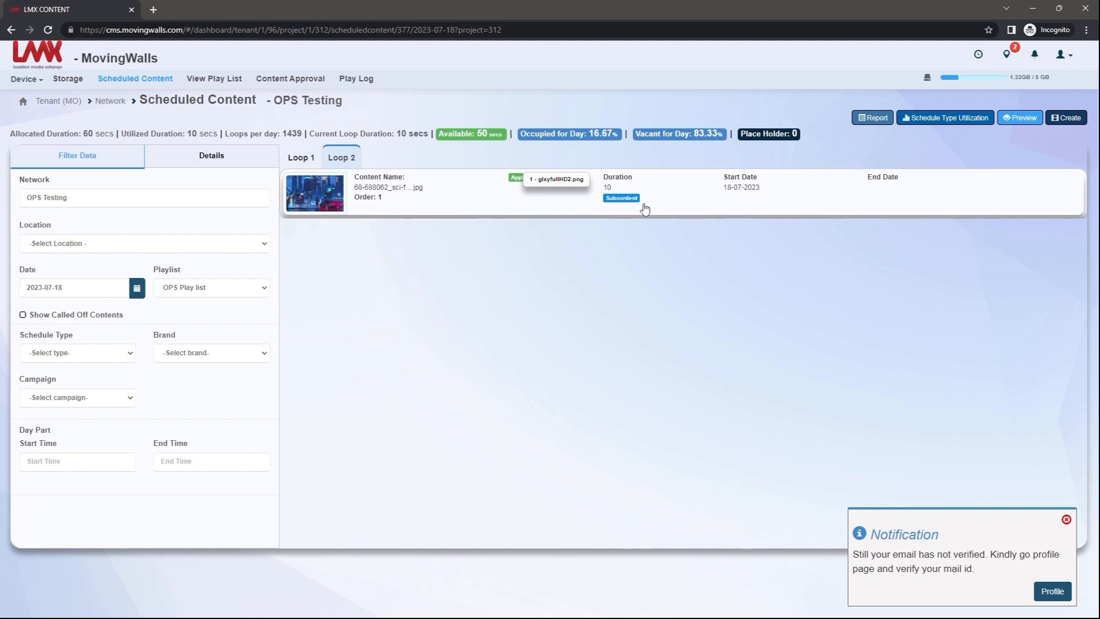
click(301, 158)
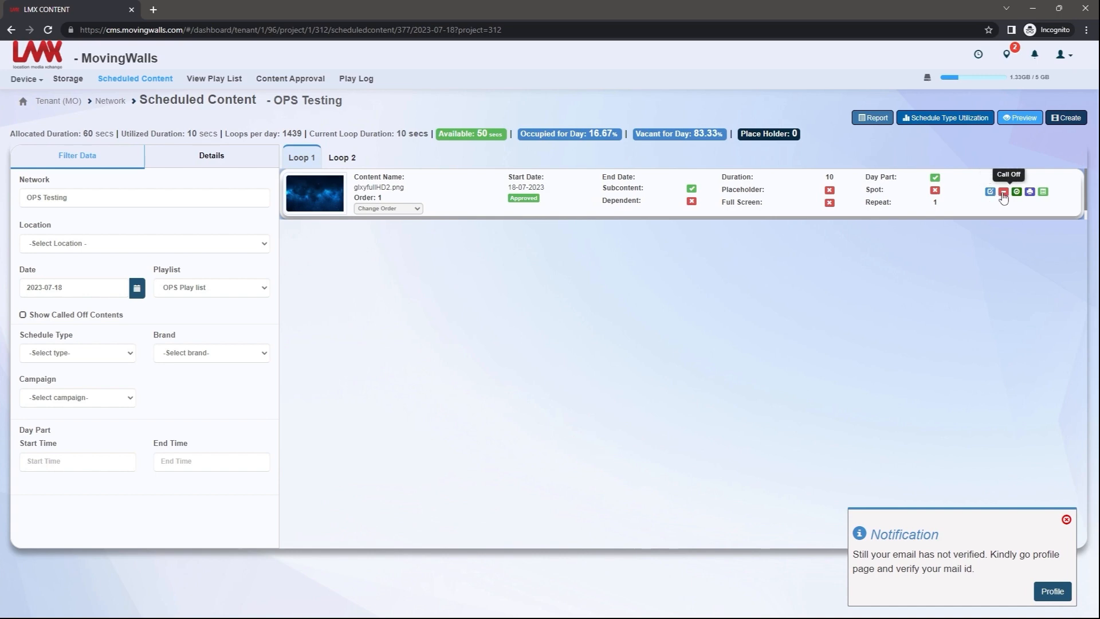
click(1030, 198)
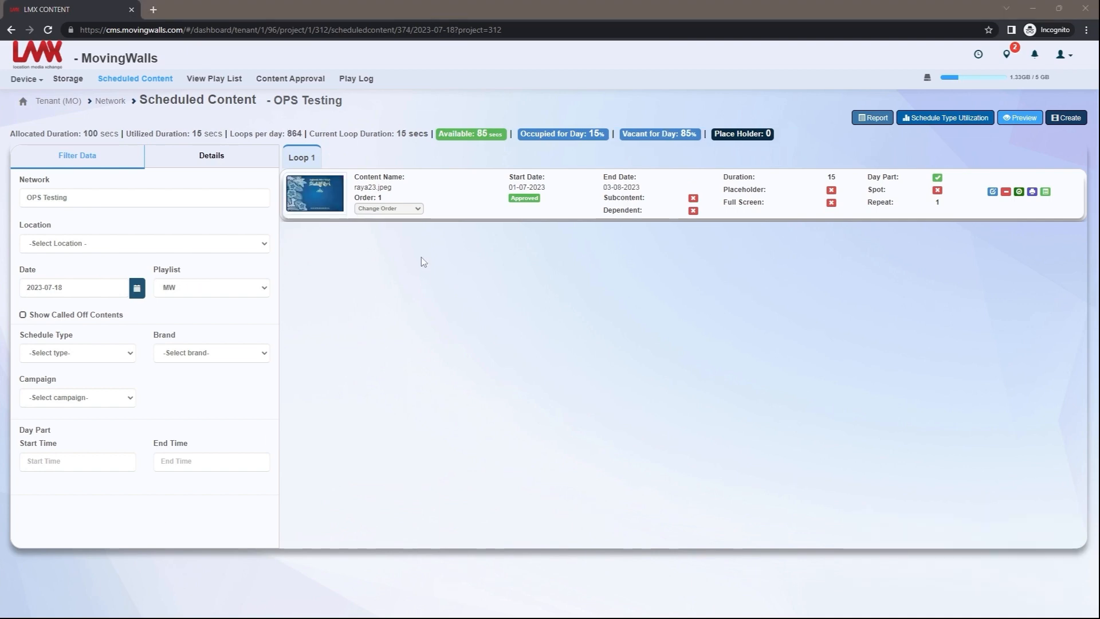
Open the Device Manager and view the Add Device form and the first device's delete confirmation, dismissing both without changes.
click(26, 79)
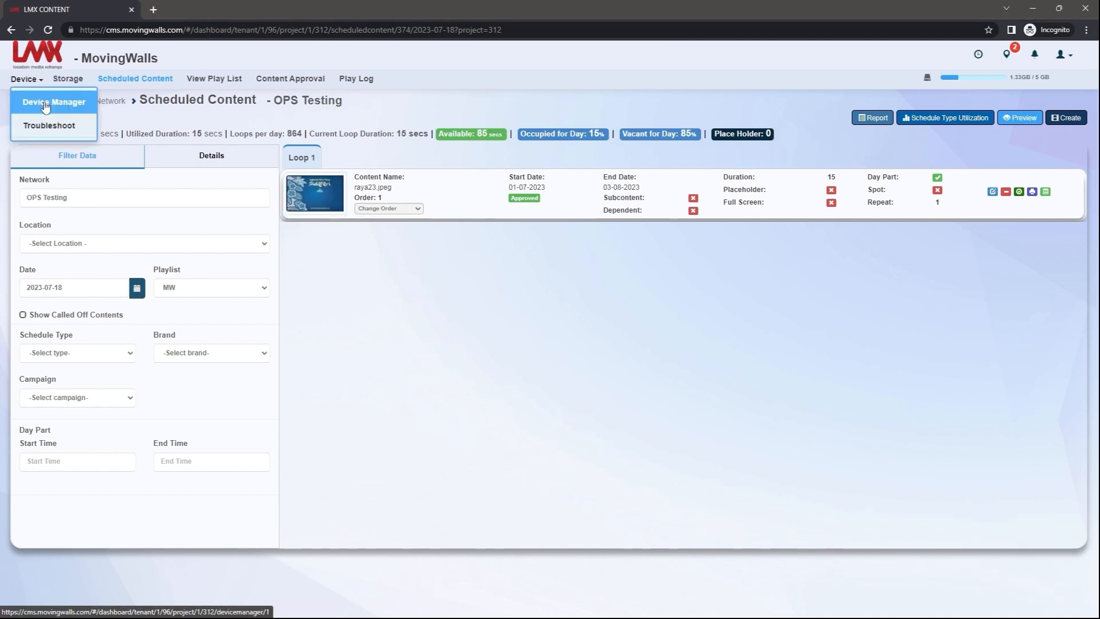
click(45, 106)
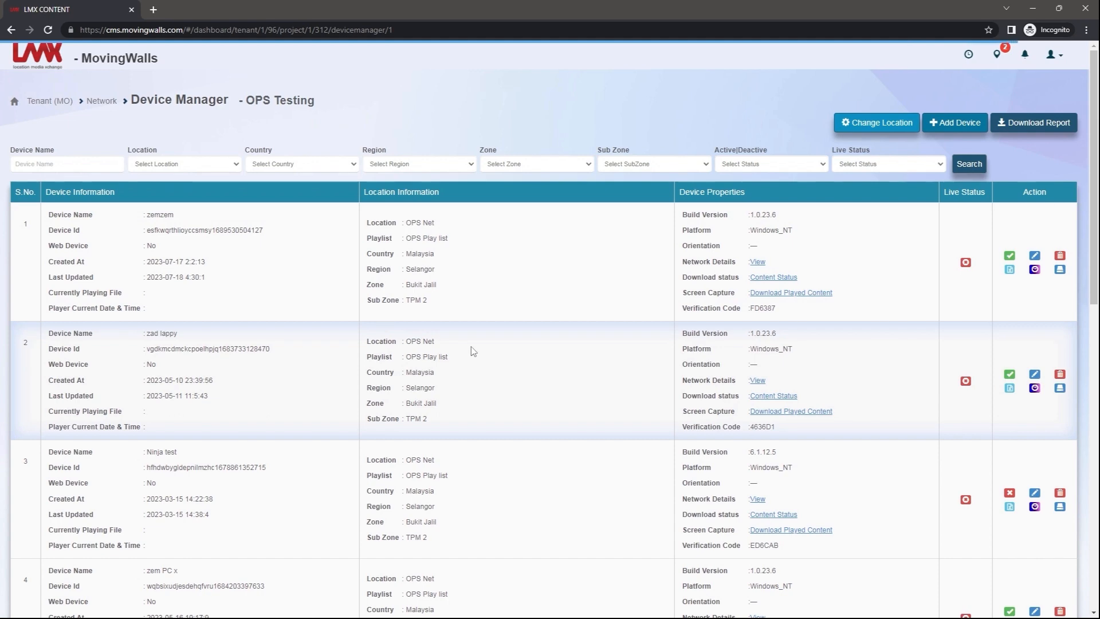
click(954, 123)
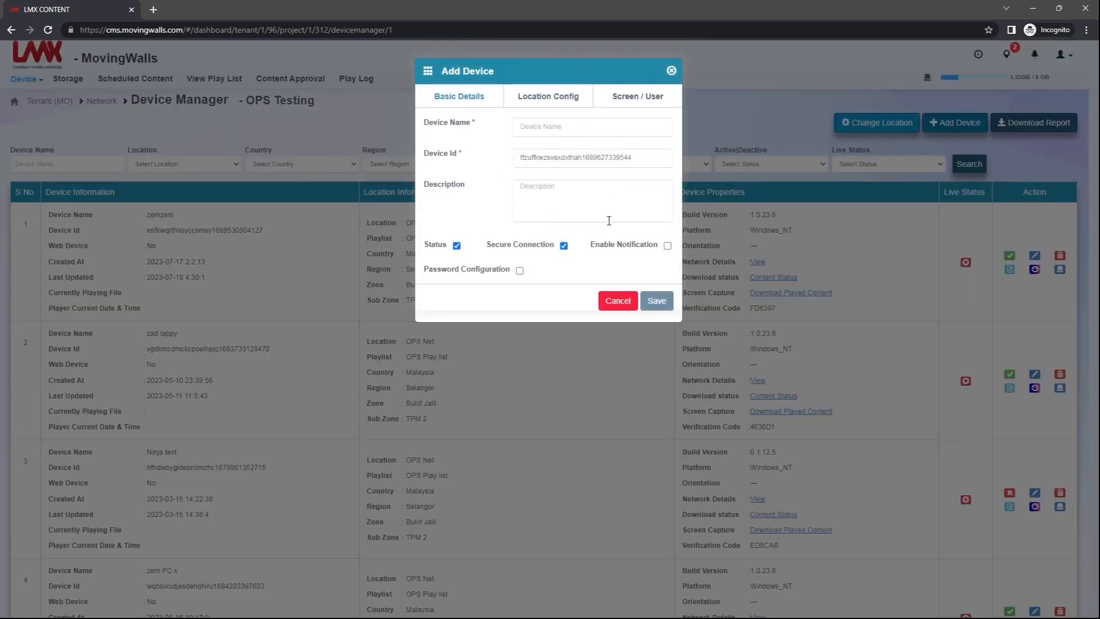
click(671, 71)
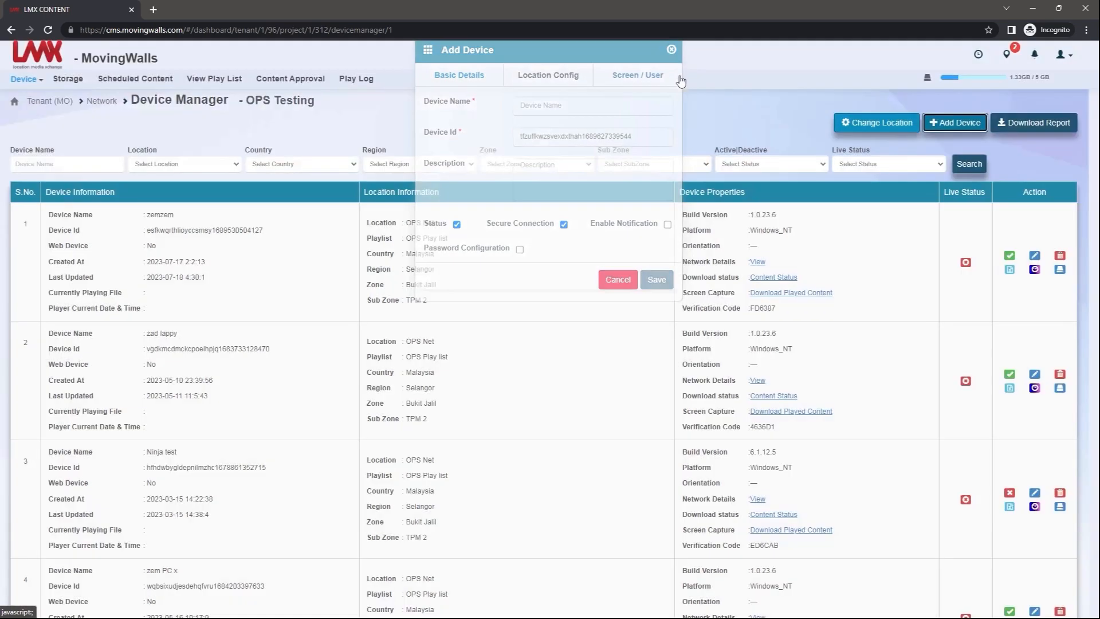
click(1060, 255)
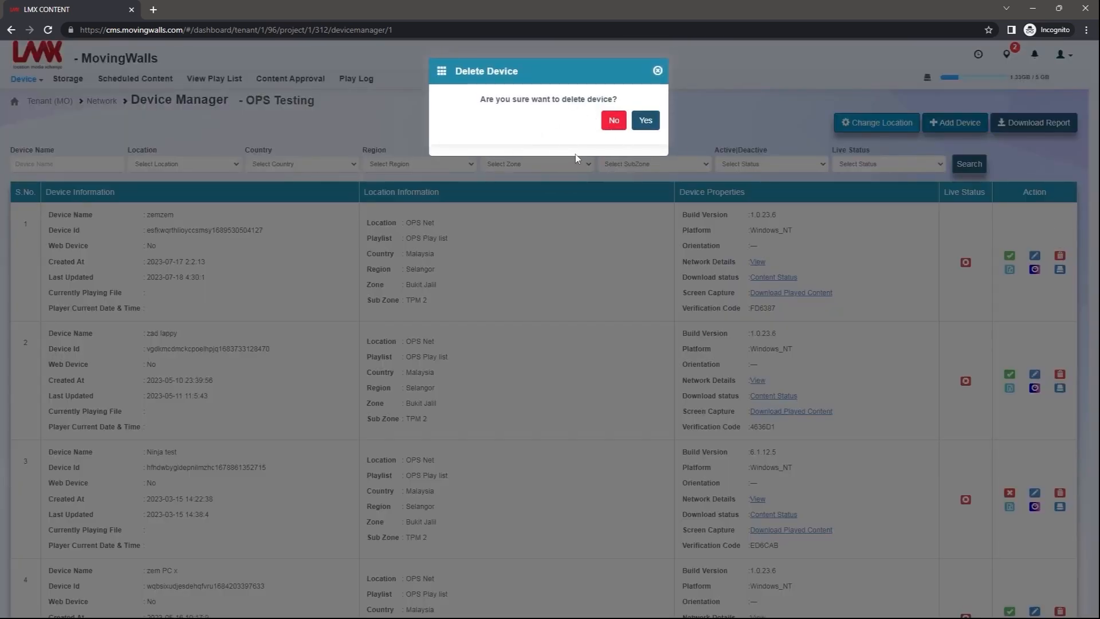
click(658, 71)
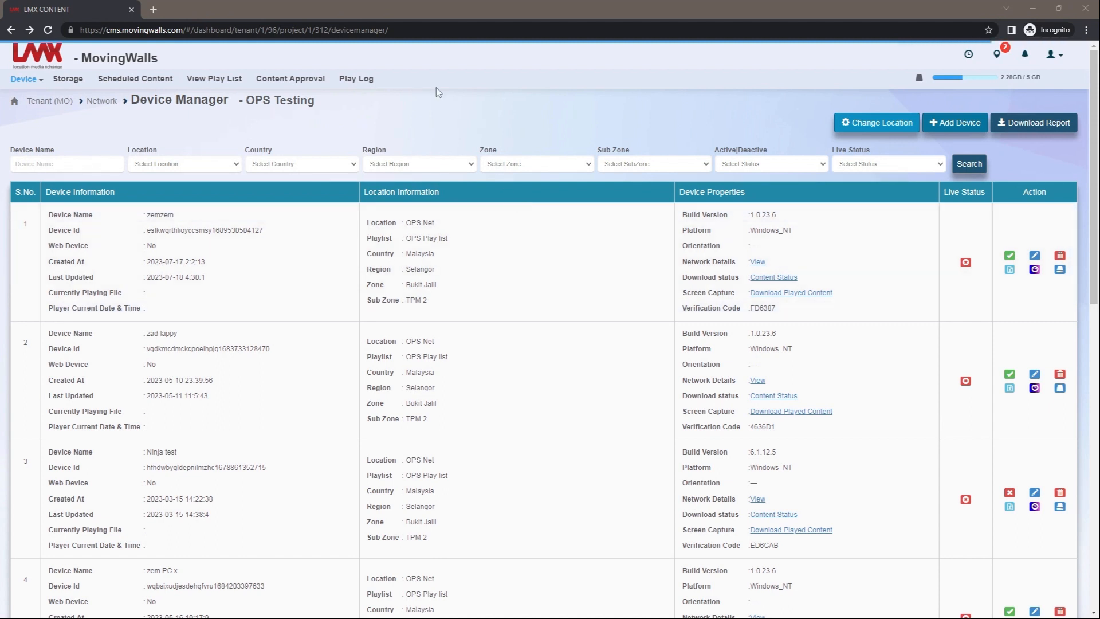
Open the Play Log page and review the new log request's filters and file types, cancelling without requesting a log.
click(370, 85)
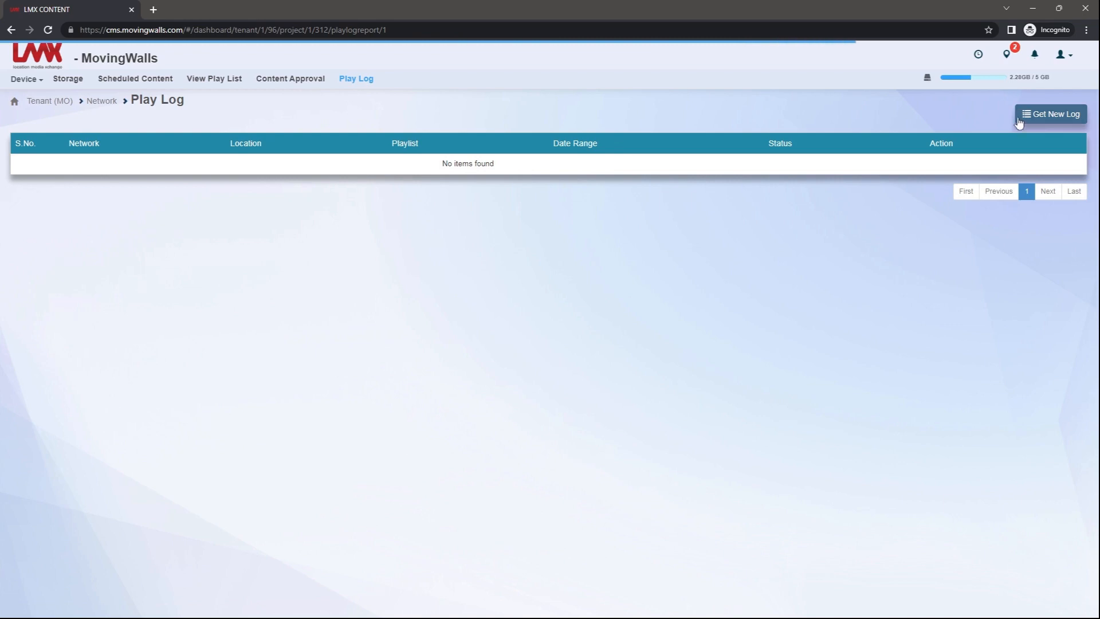
click(1067, 115)
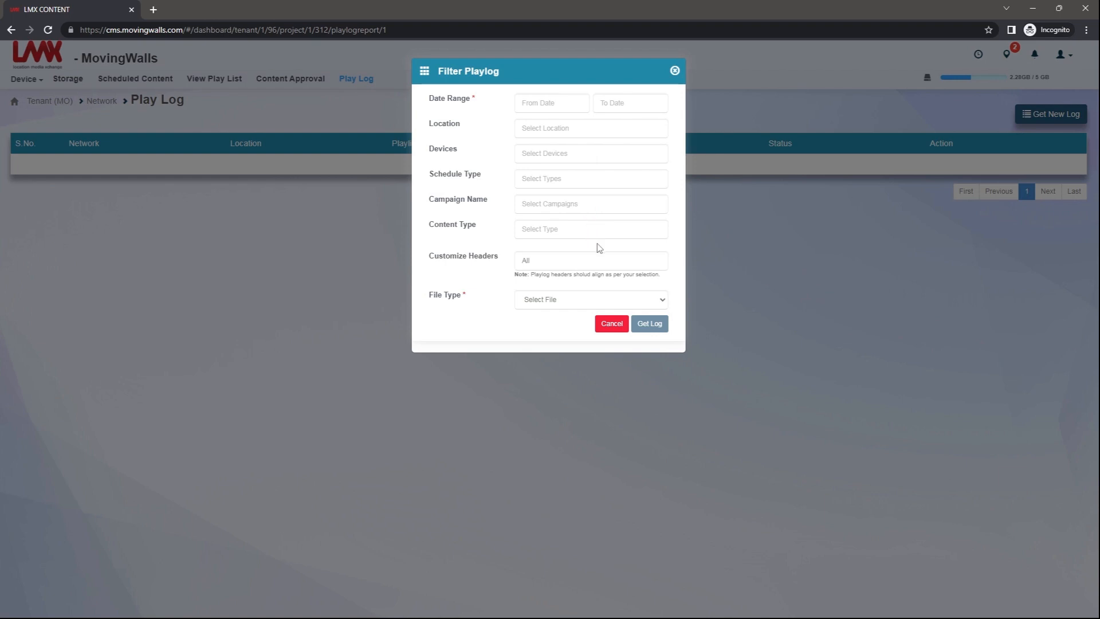
click(573, 300)
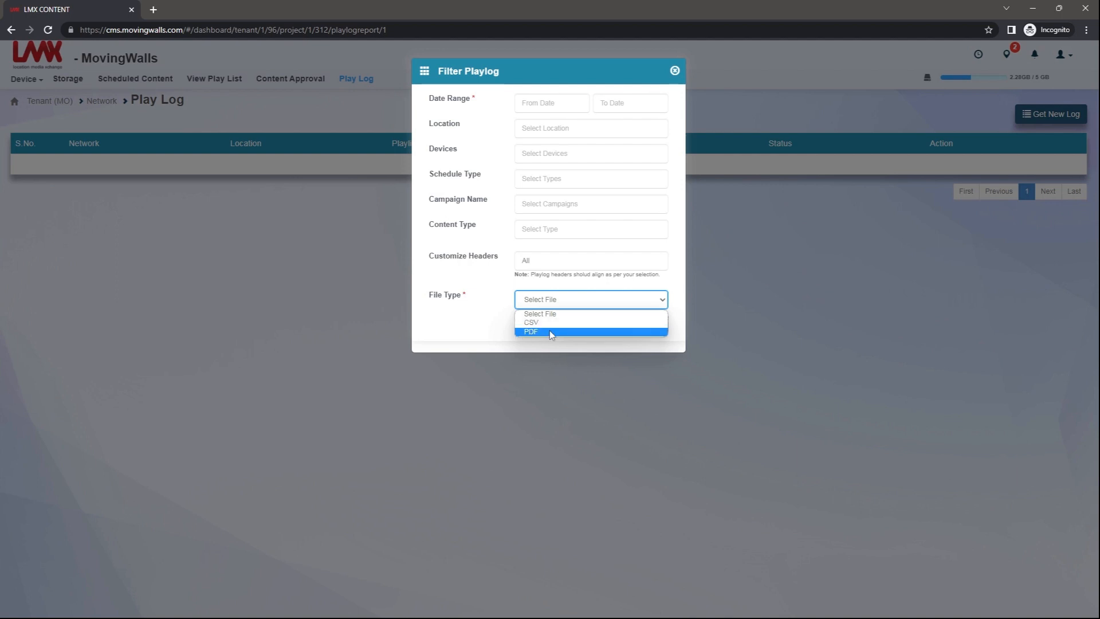
click(497, 328)
click(617, 332)
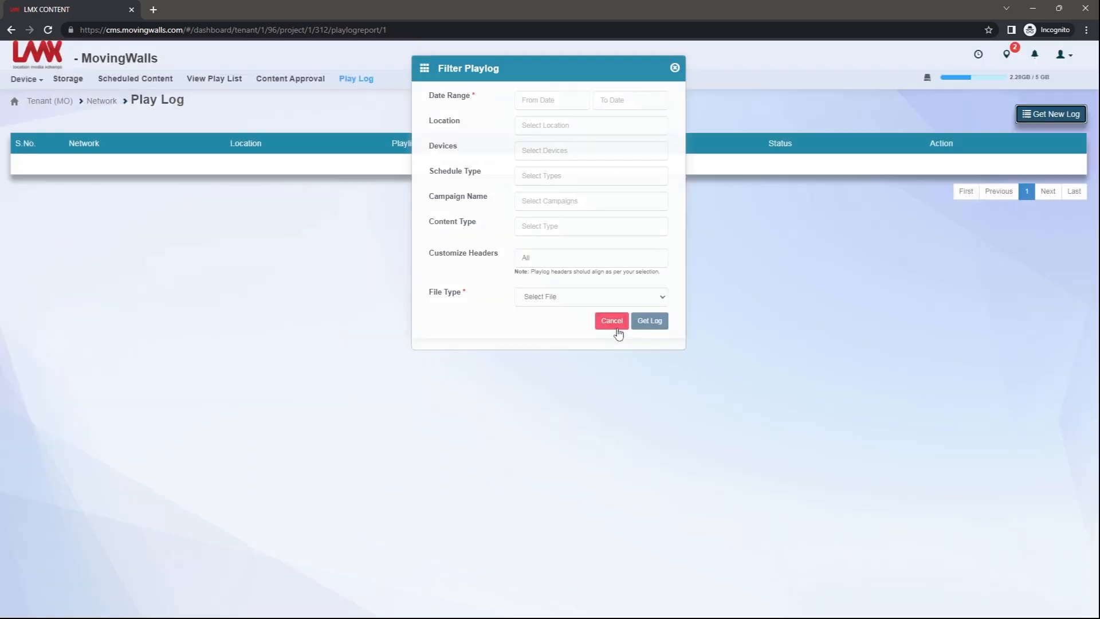
Switch to the playlog_2023-05-01_2023-05-21.csv file in Excel and examine the playlist and content playing counts.
key(super)
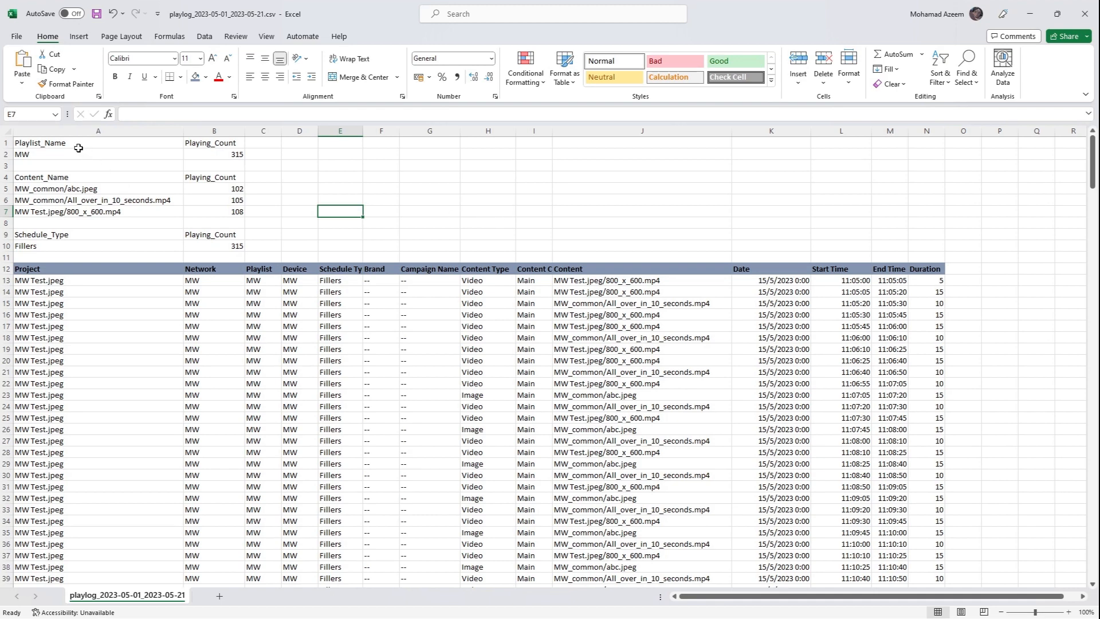
drag(77, 144, 76, 152)
drag(202, 142, 202, 154)
click(299, 165)
drag(106, 189, 95, 219)
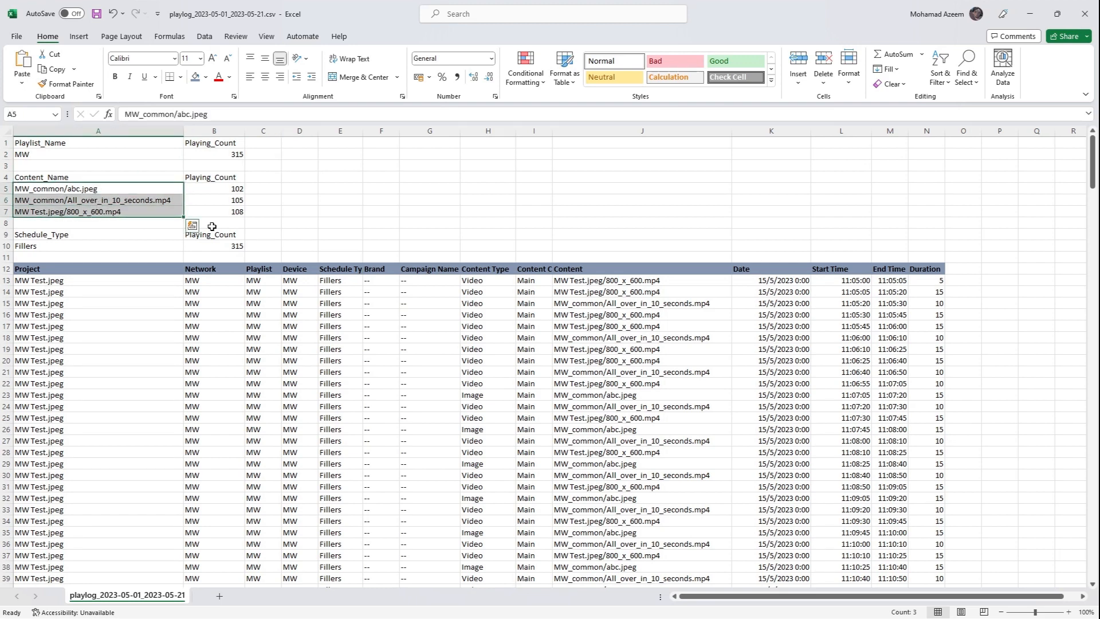
click(428, 212)
Examine the detailed play log rows from the header row down to the last entries of the sheet.
scroll(422, 216, down, 2)
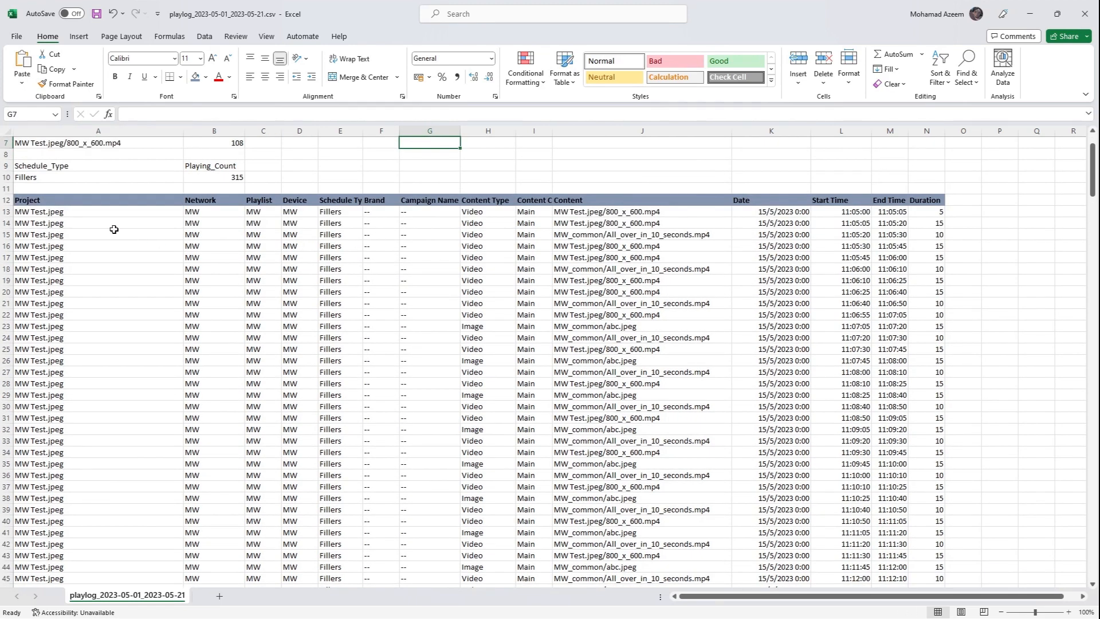
scroll(91, 218, down, 1)
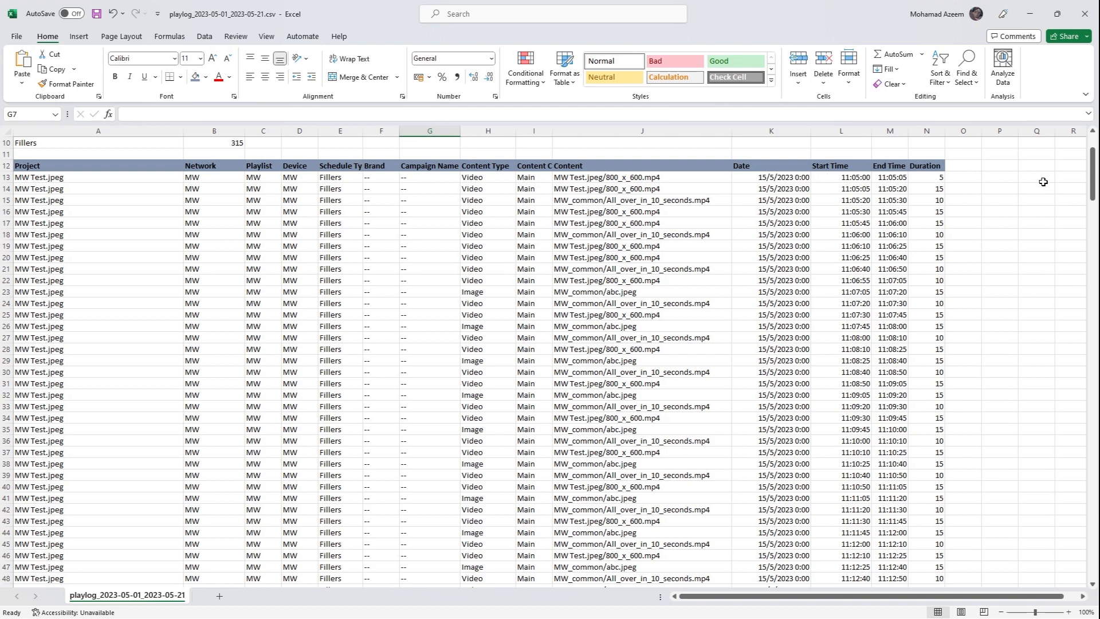
drag(1094, 170, 1091, 552)
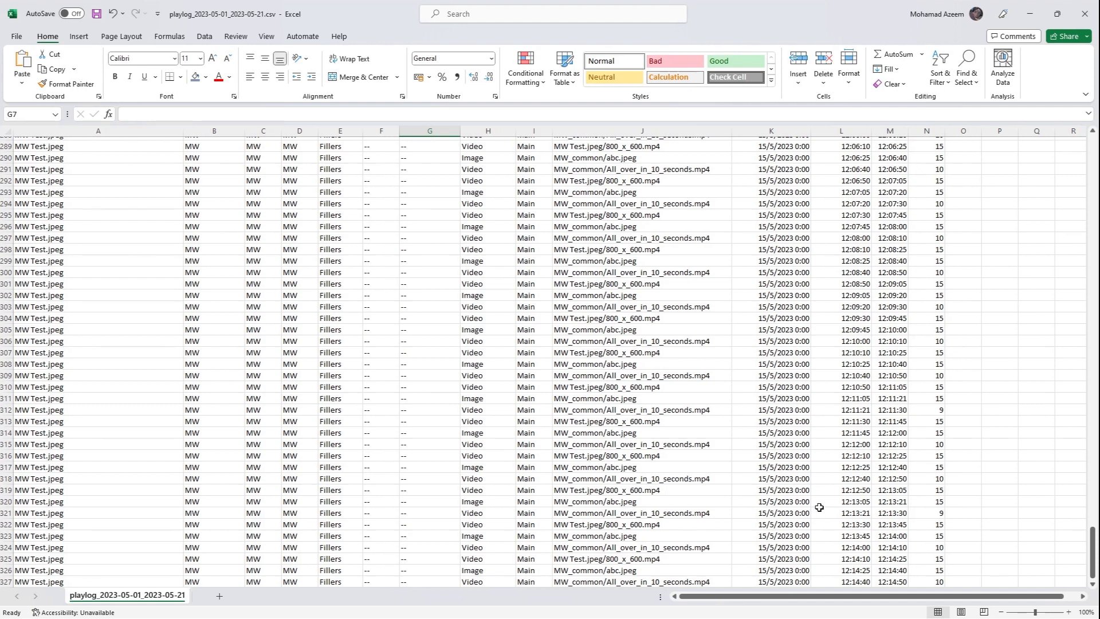